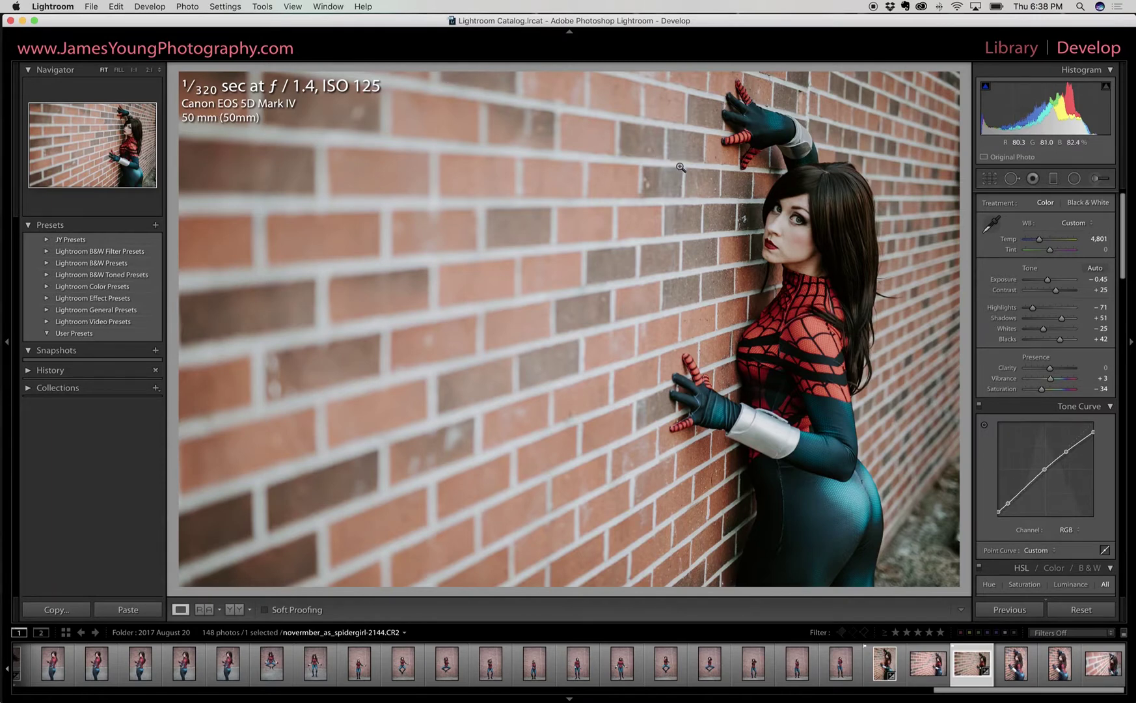
Step: Lower the highlights to -82 while previewing clipping, undoing the last tweak
key("F2")
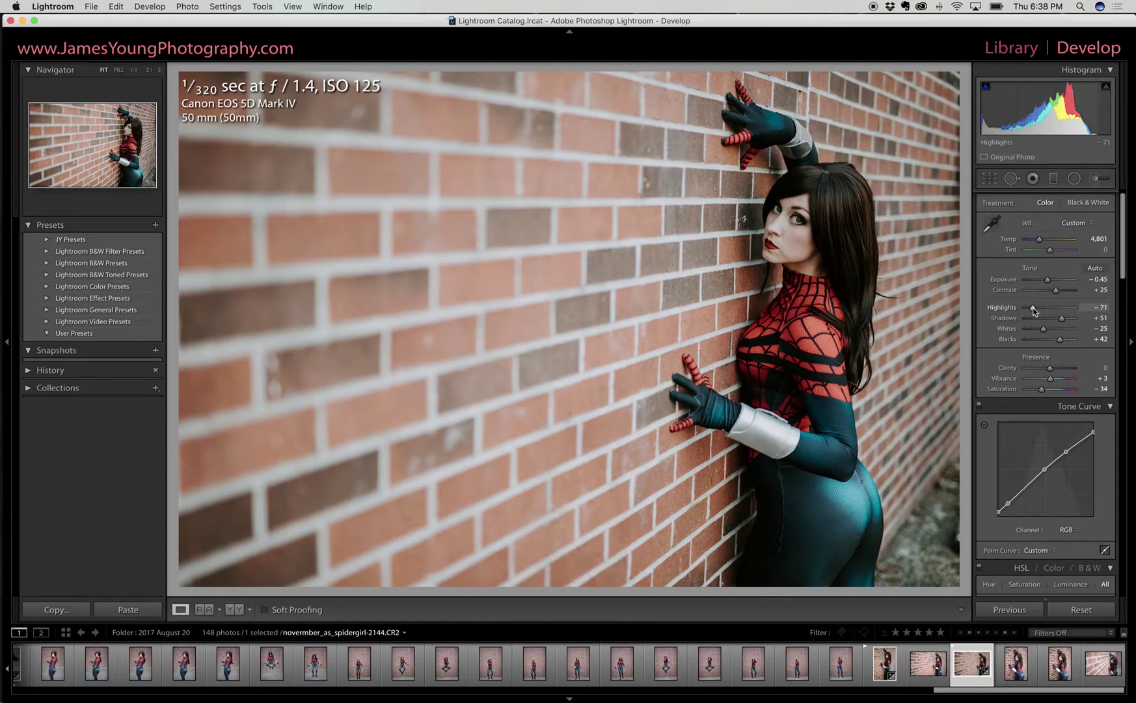
left_click_drag(1033, 308, 1044, 308)
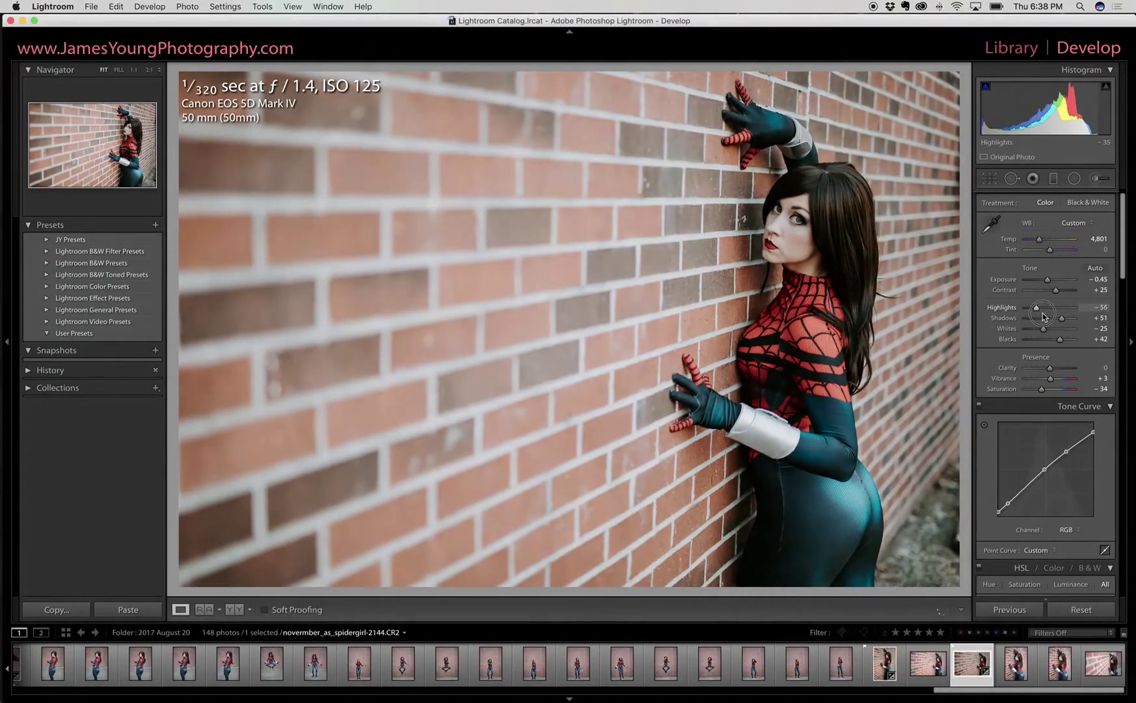
left_click_drag(1044, 316, 1030, 314)
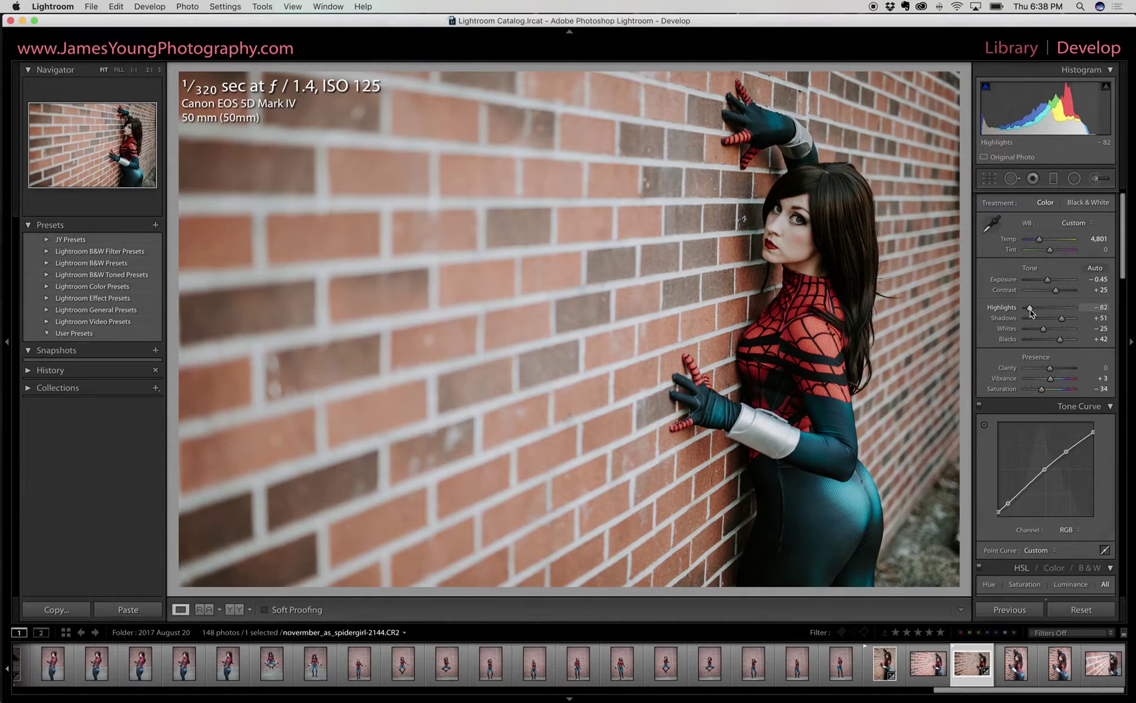
left_click(1031, 309, "alt")
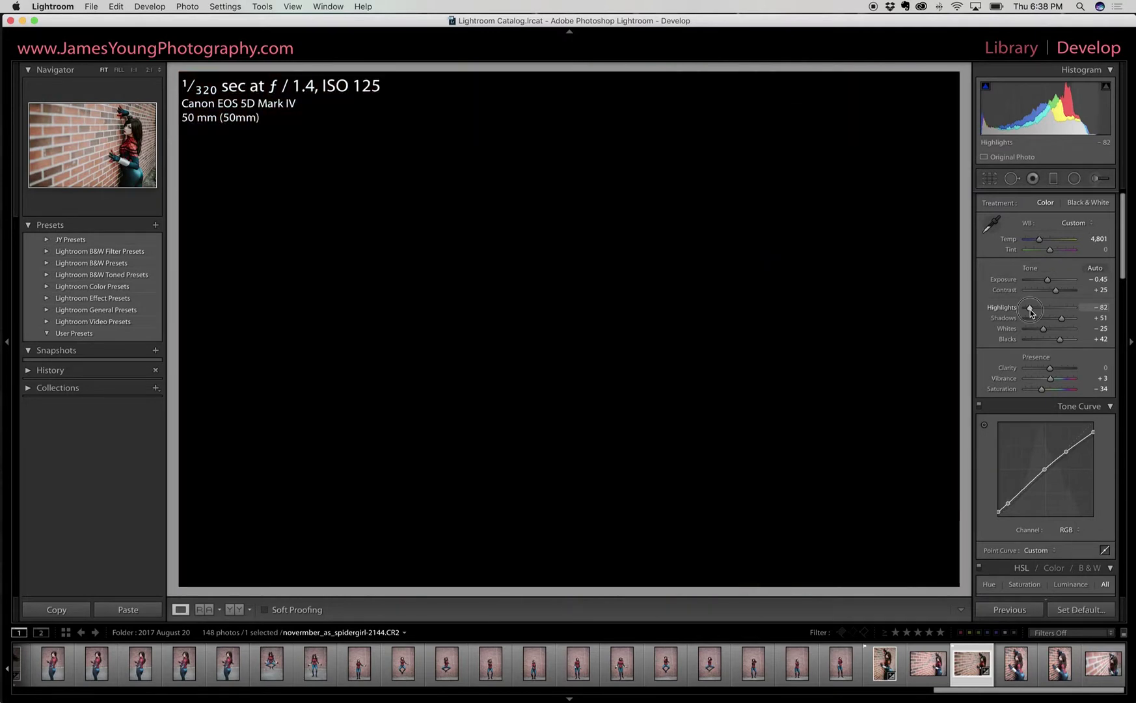
left_click_drag(1031, 310, 1044, 310)
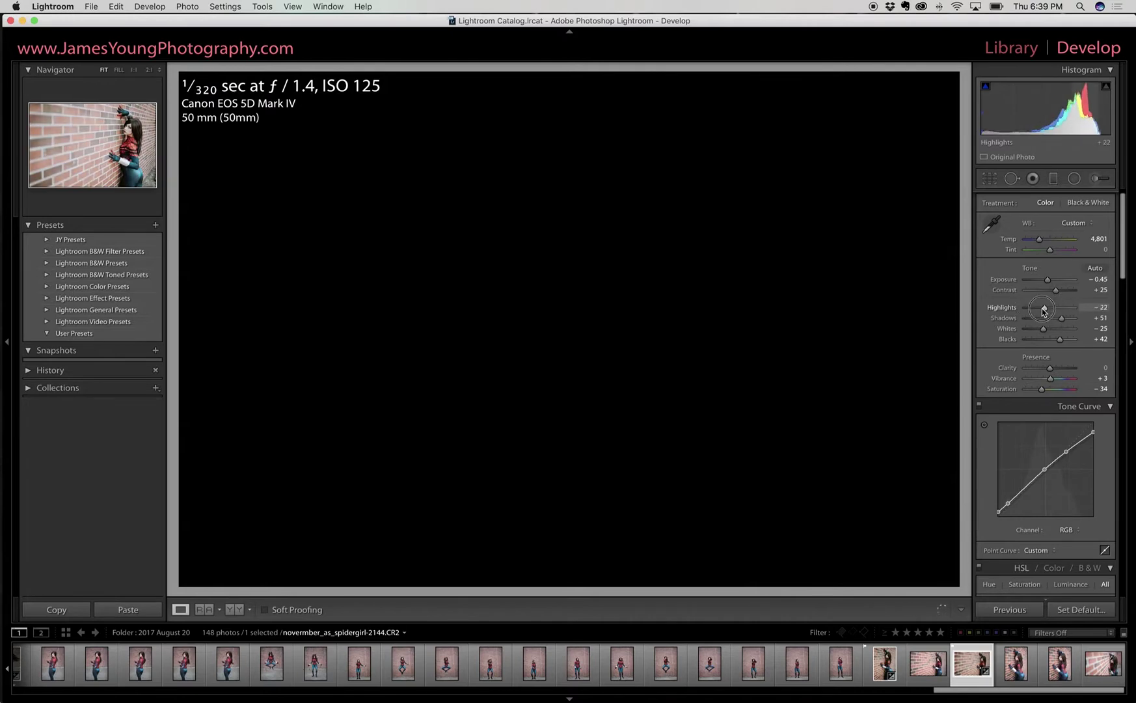
left_click_drag(1044, 310, 1042, 310)
key("super+z")
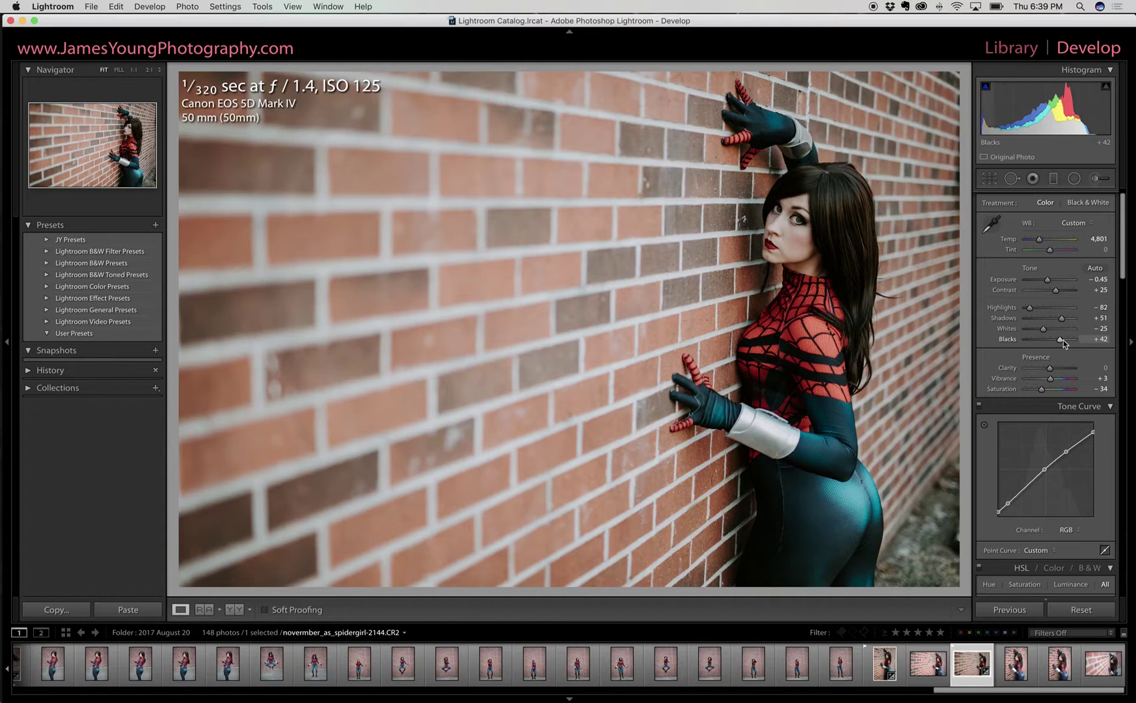
Step: Trial-crush the blacks with shadow clipping preview, then undo back to +42
key("alt")
left_click_drag(1064, 340, 1036, 339)
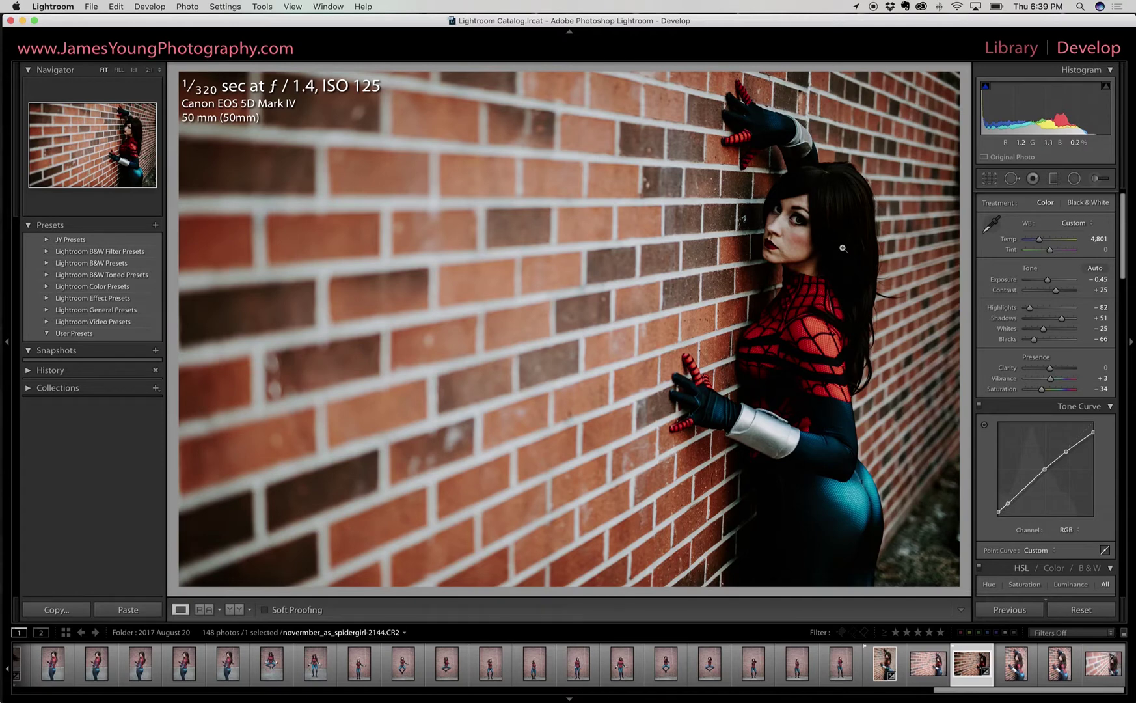
key("super+z")
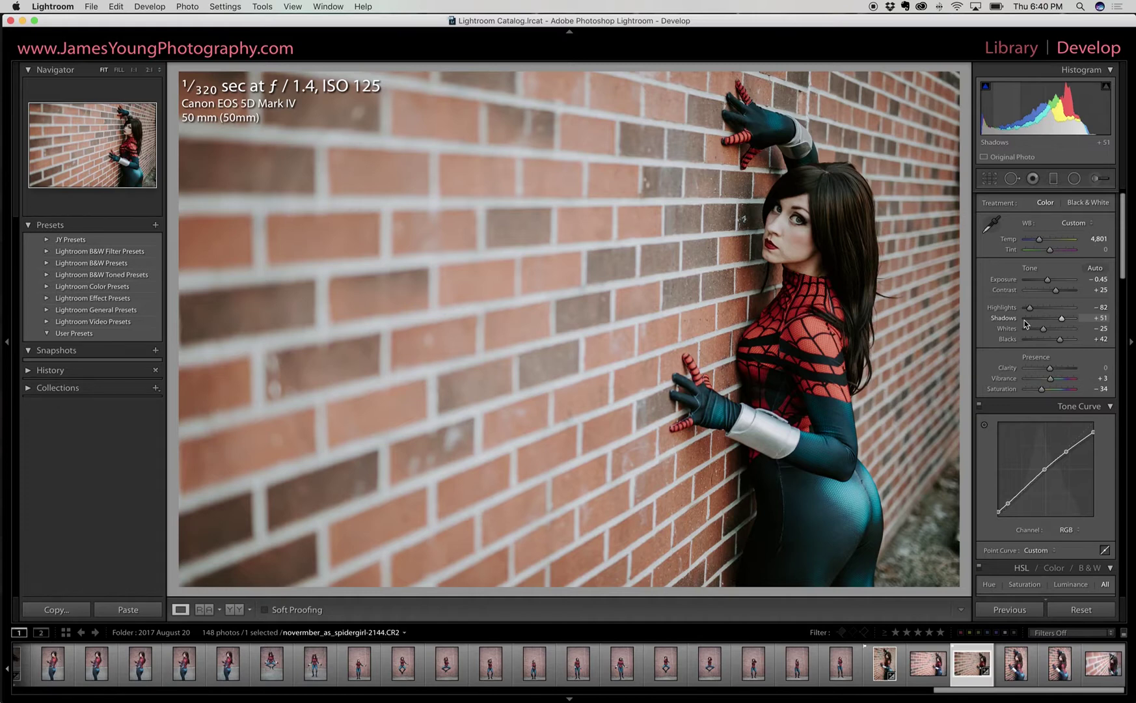
key("backslash")
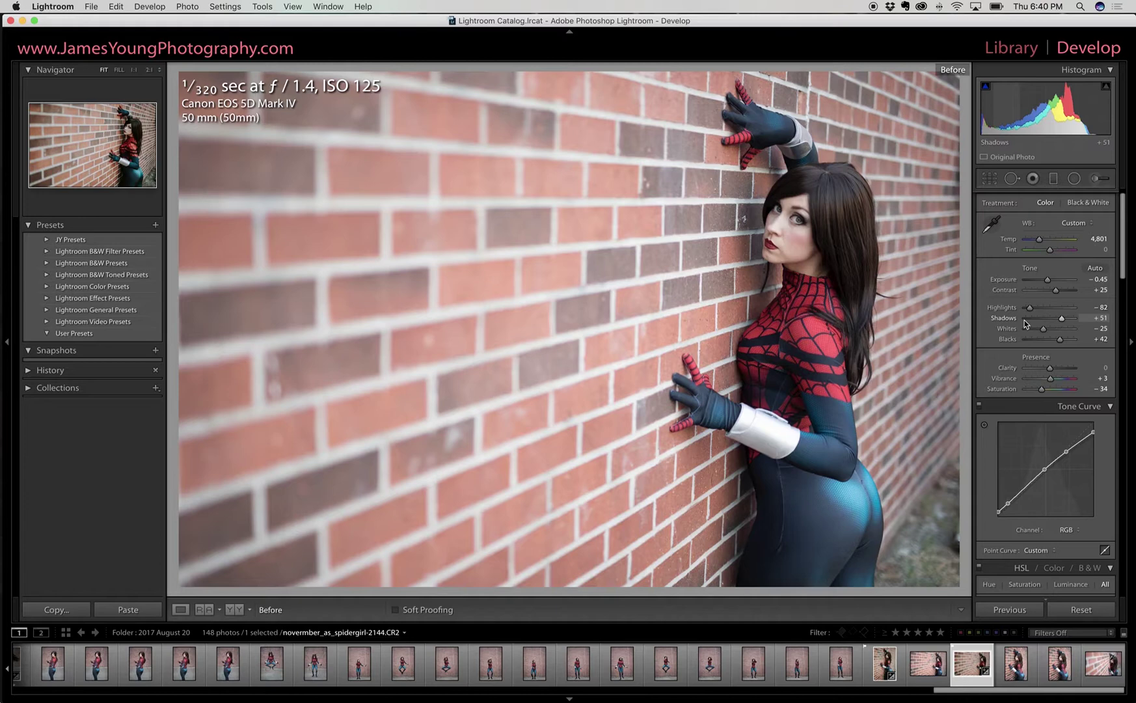
key("backslash")
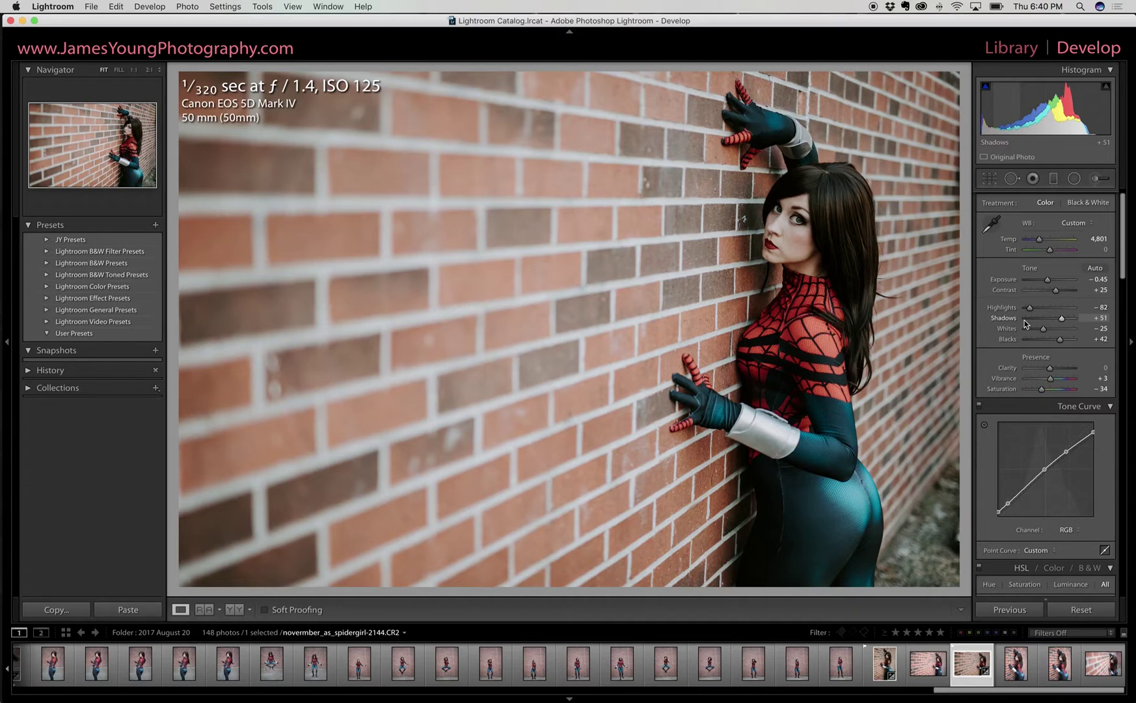
key("backslash")
key("backslash")
key("backslash")
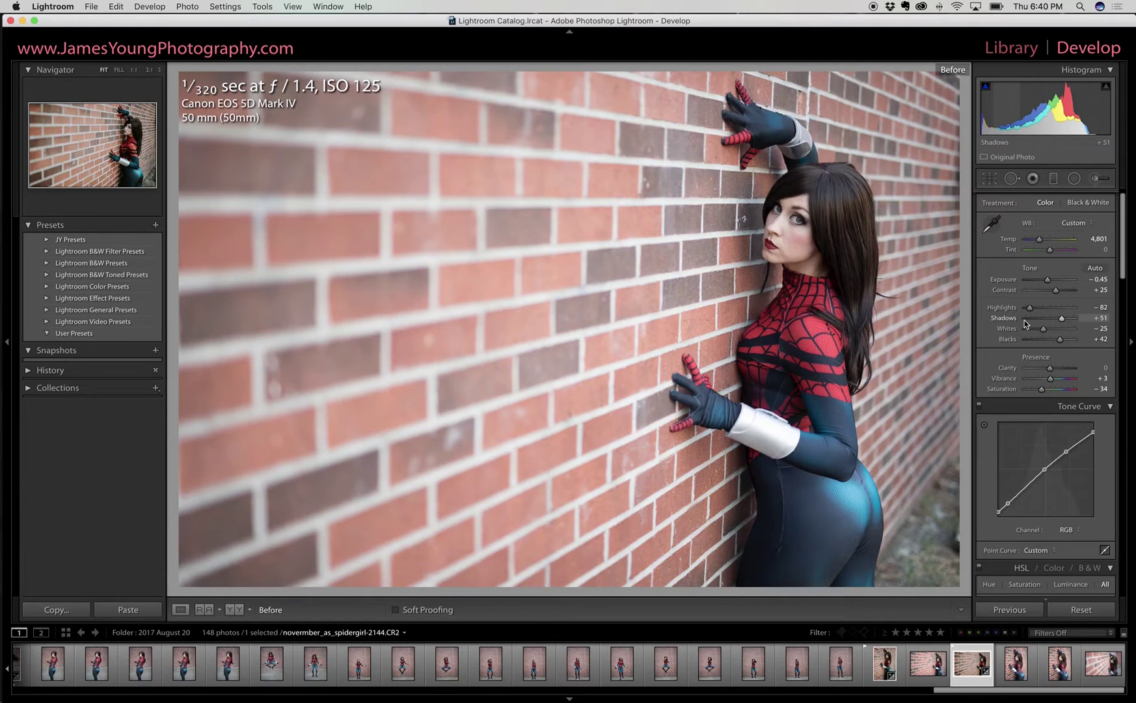
key("backslash")
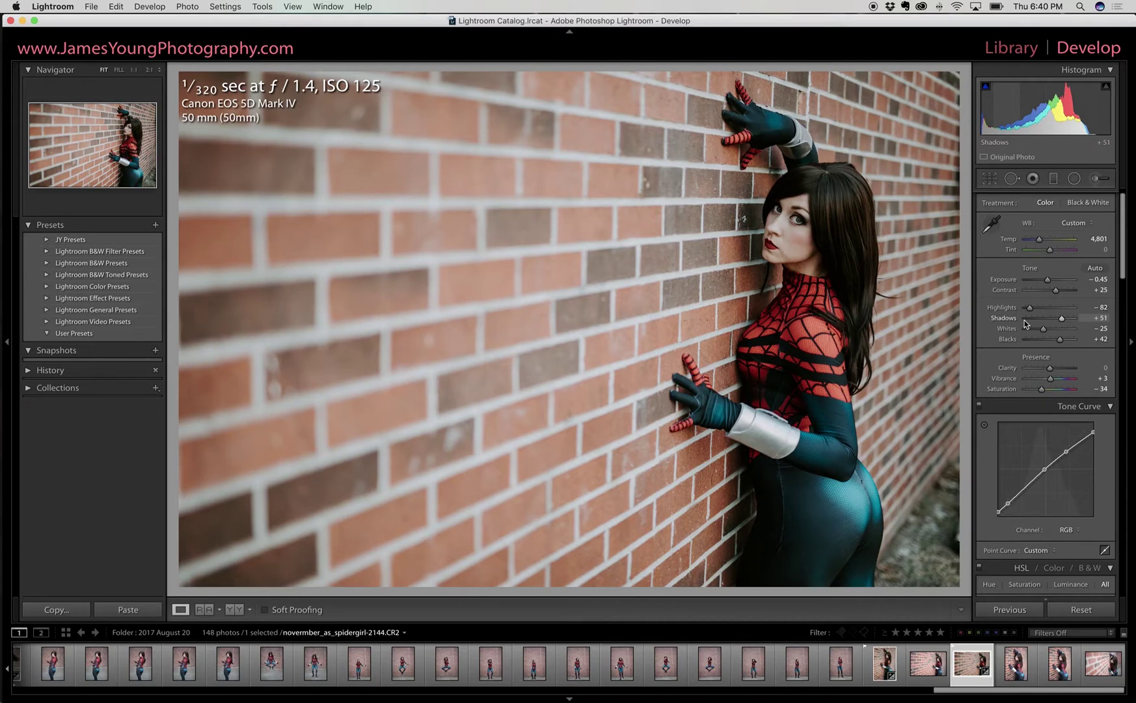
key("backslash")
key("backslash")
scroll(1060, 325, "up", 1)
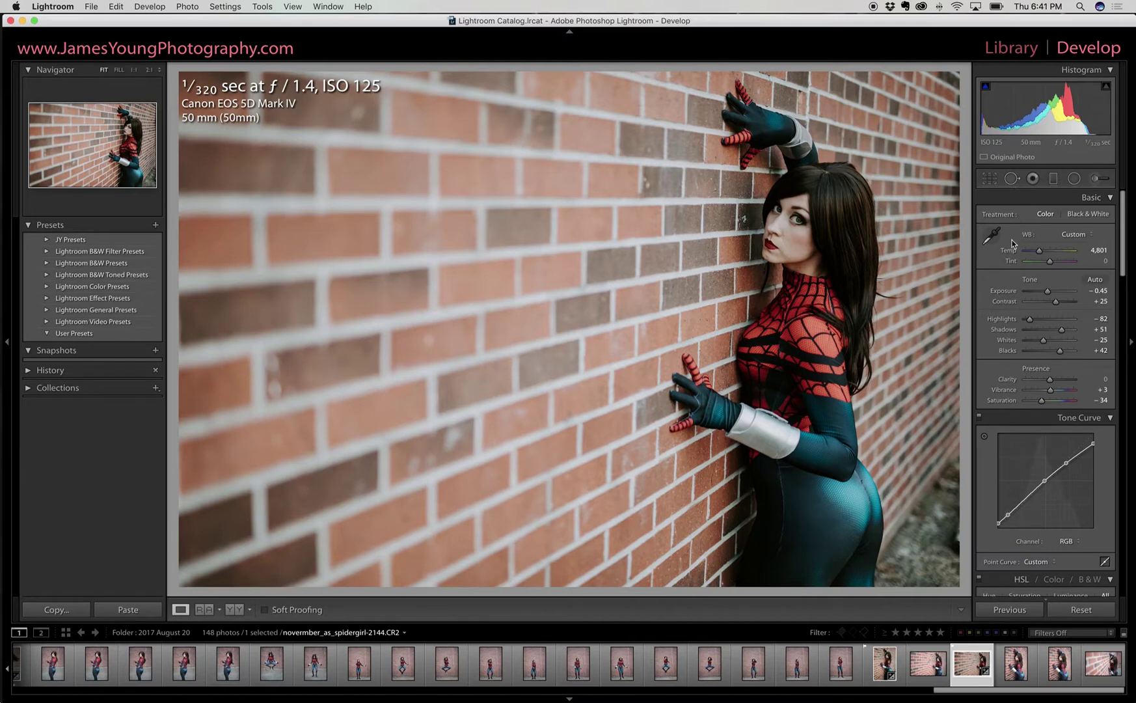
Step: Heal a spot on the model's eye, undo it, and switch to the Graduated Filter
left_click(1011, 178)
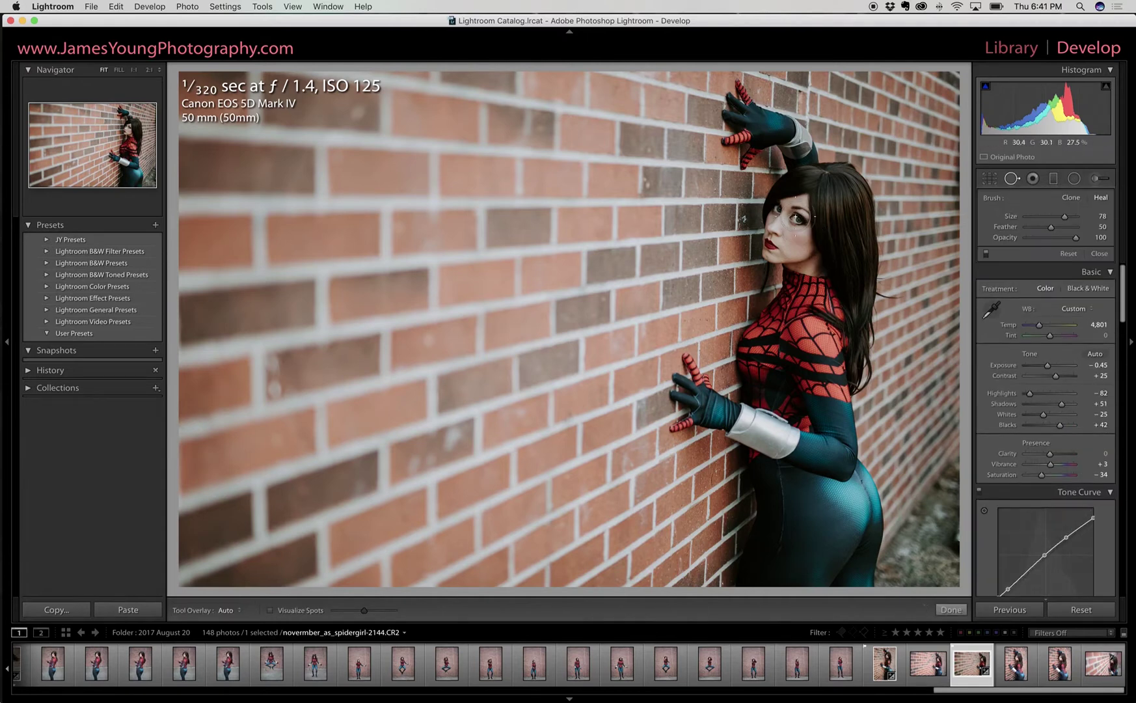
left_click(798, 218)
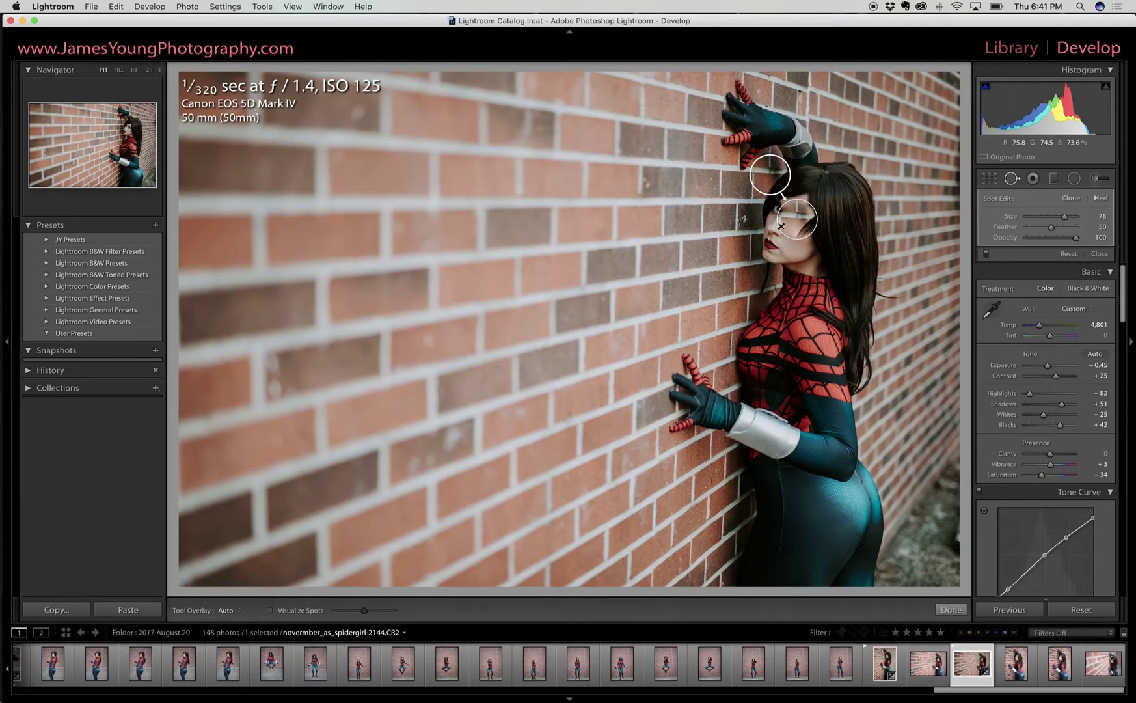
key("cmd+z")
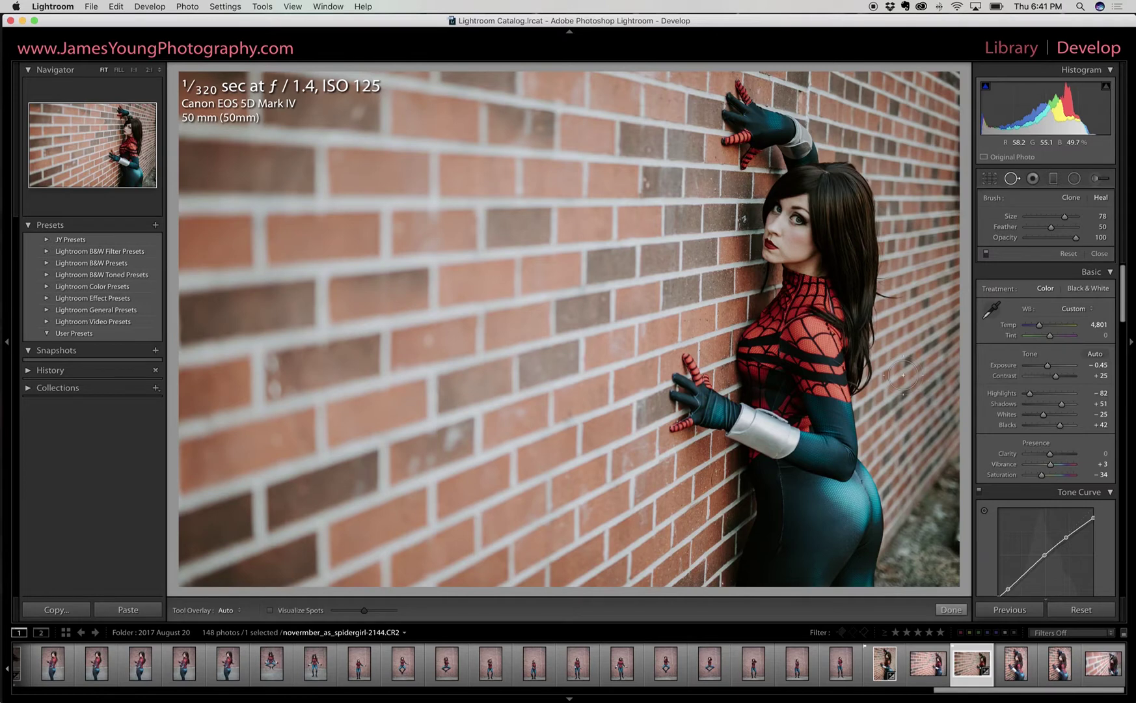
key("m")
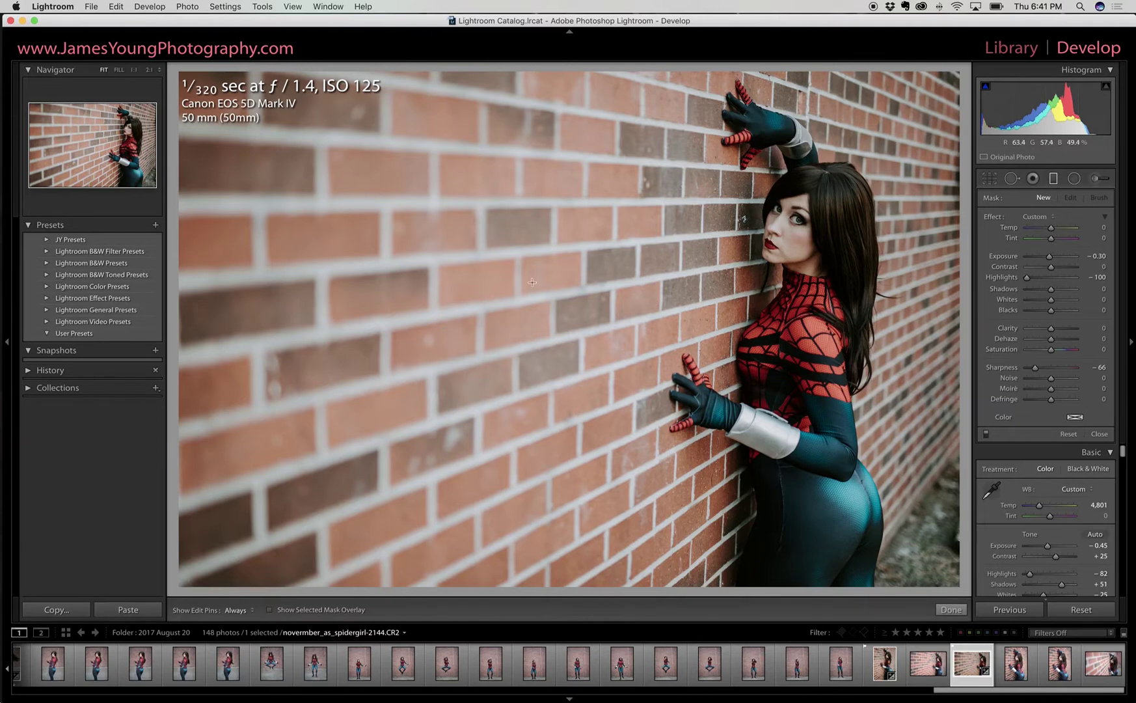
Step: Draw a graduated filter darkening the left wall, undo it, and switch to the Radial Filter
left_click_drag(328, 263, 705, 293)
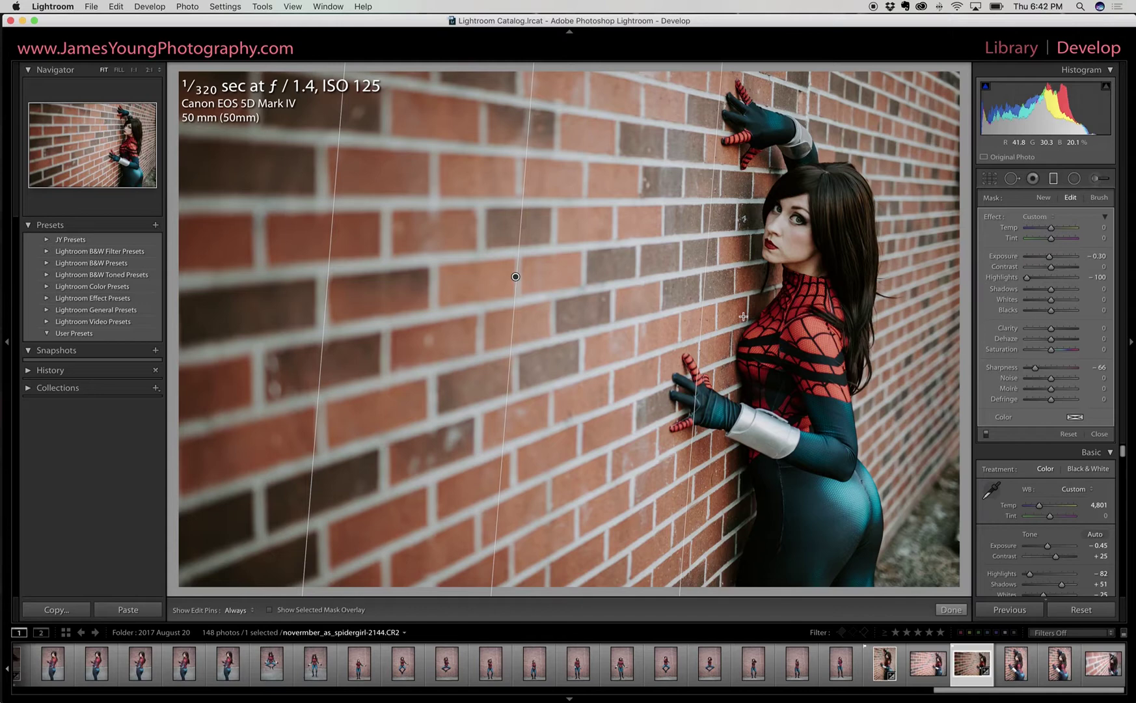
key("super+z")
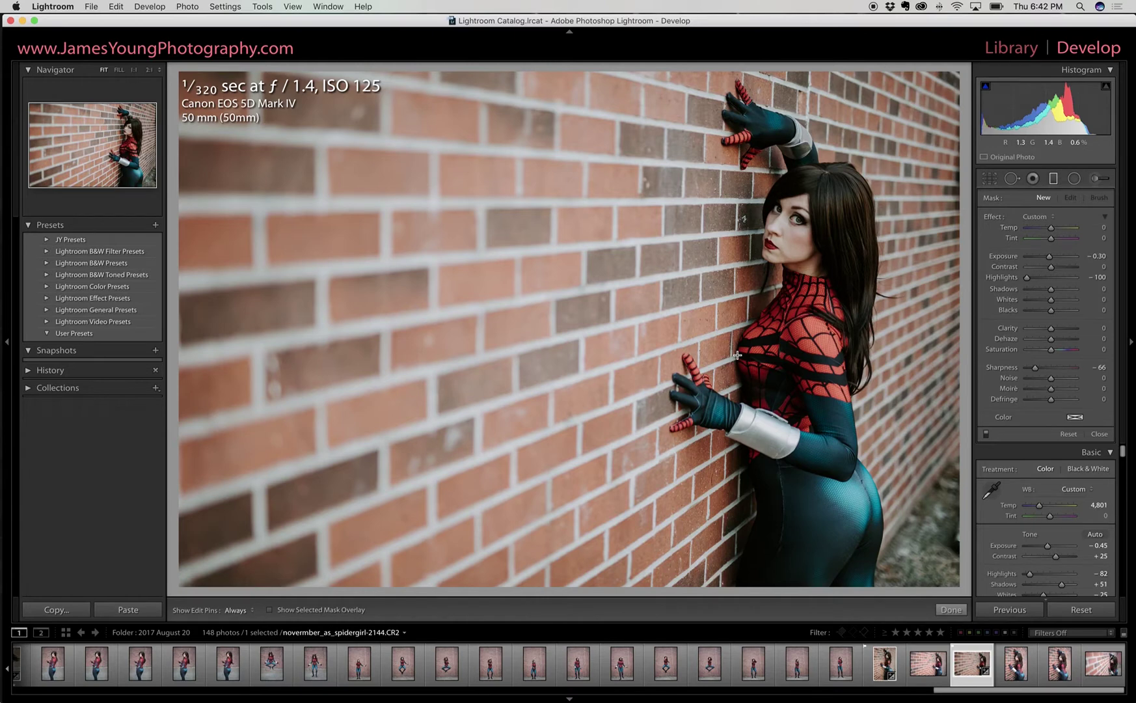
key("shift+m")
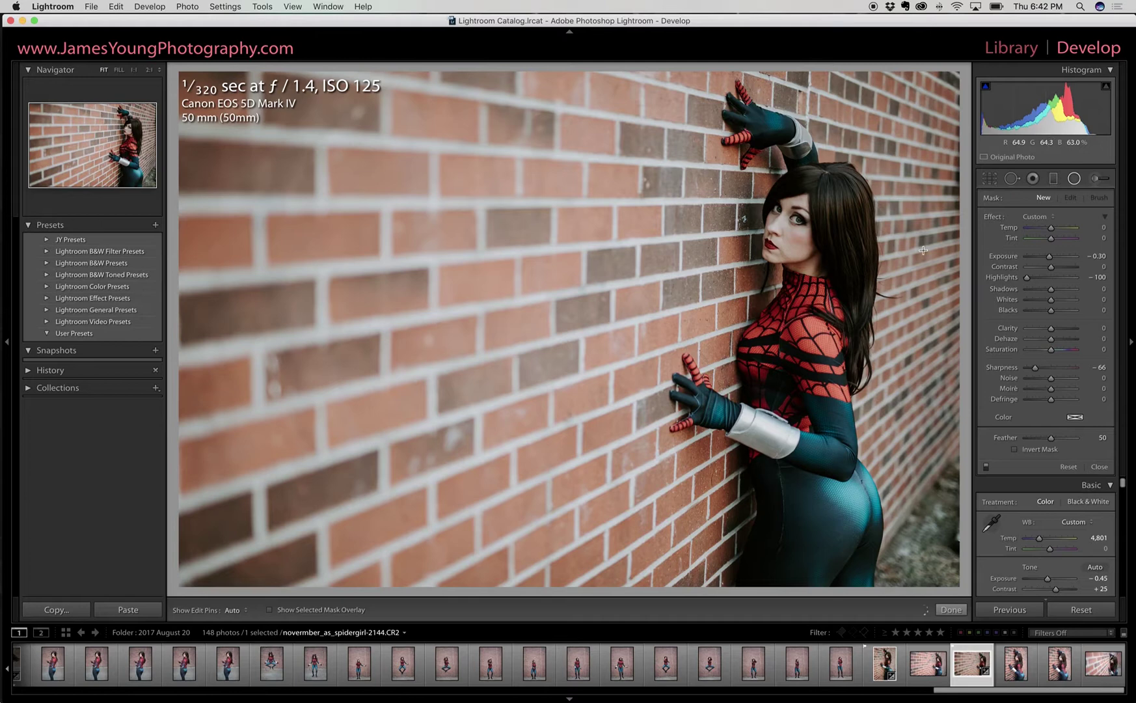
Step: Draw a radial filter around the model's face, deselect it, and undo it
mouse_move(801, 244)
left_mouse_down()
mouse_move(929, 456)
mouse_move(945, 509)
left_mouse_up()
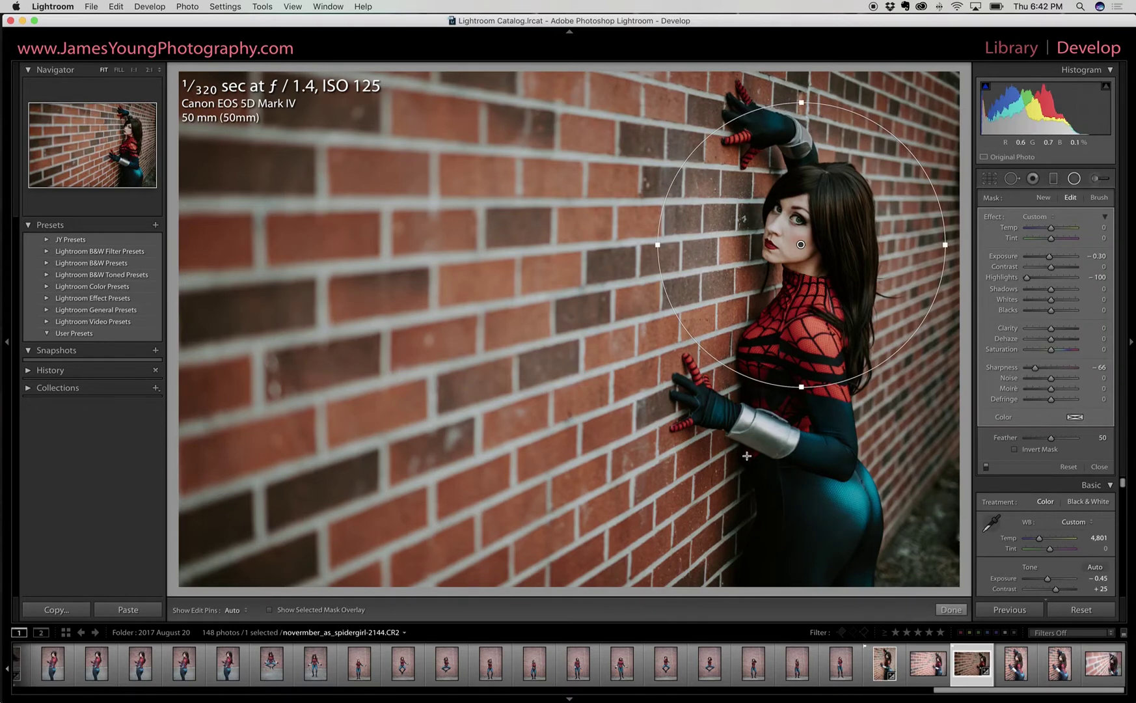
left_click(746, 456)
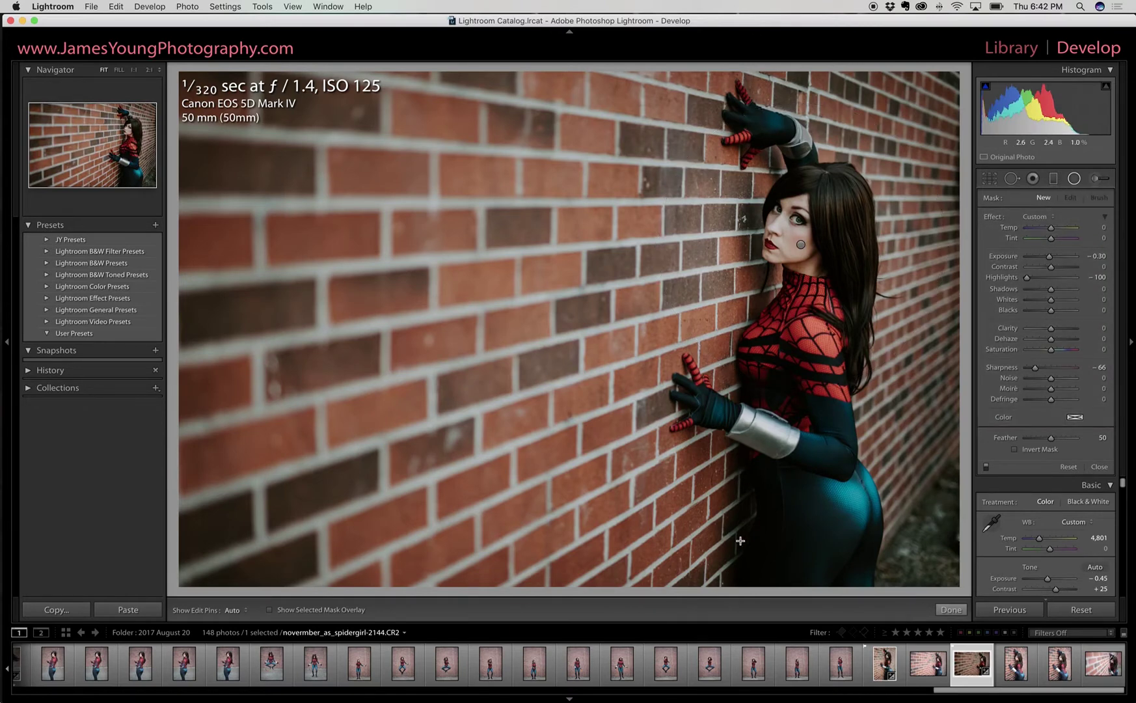
key("ctrl+z")
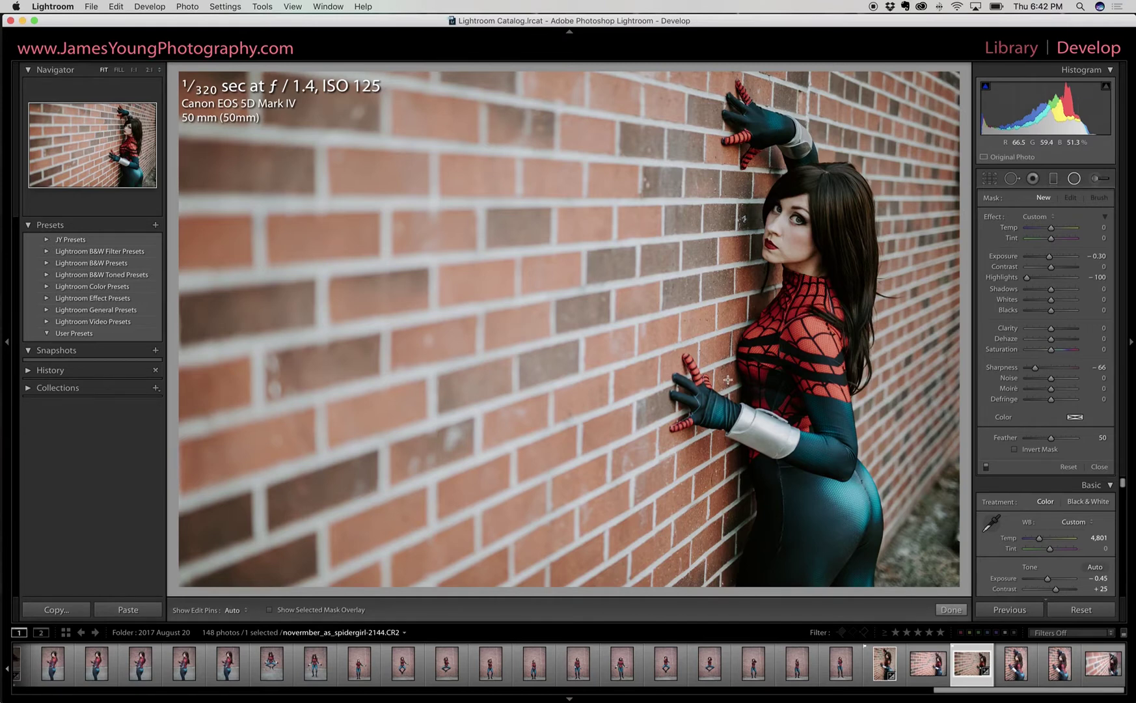
Step: Paint a trial Adjustment Brush stroke across the brick wall with pins hidden, then undo it
key("k")
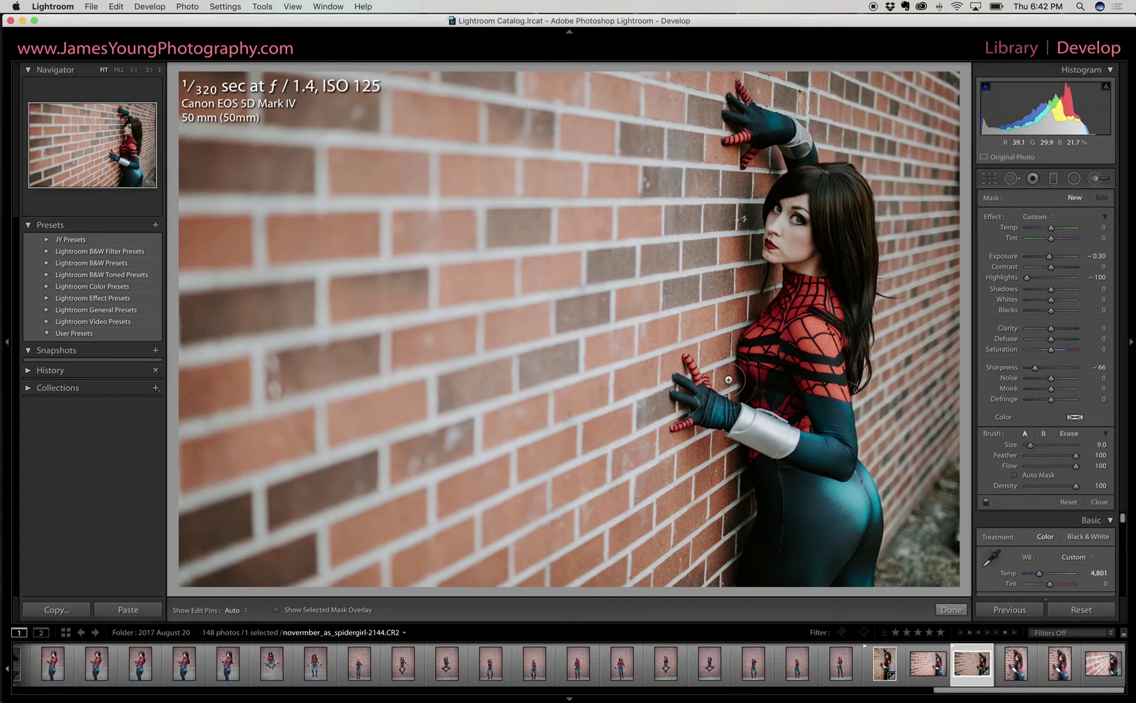
key("h")
key("bracketright")
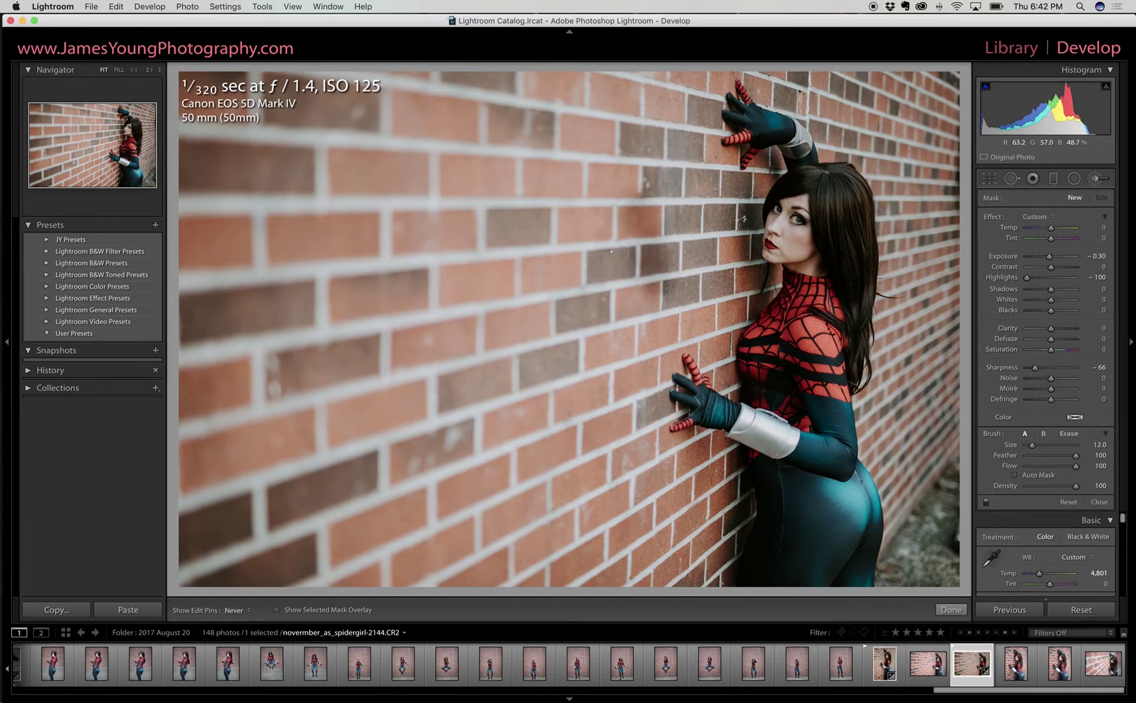
key("bracketleft")
left_click_drag(612, 252, 372, 264)
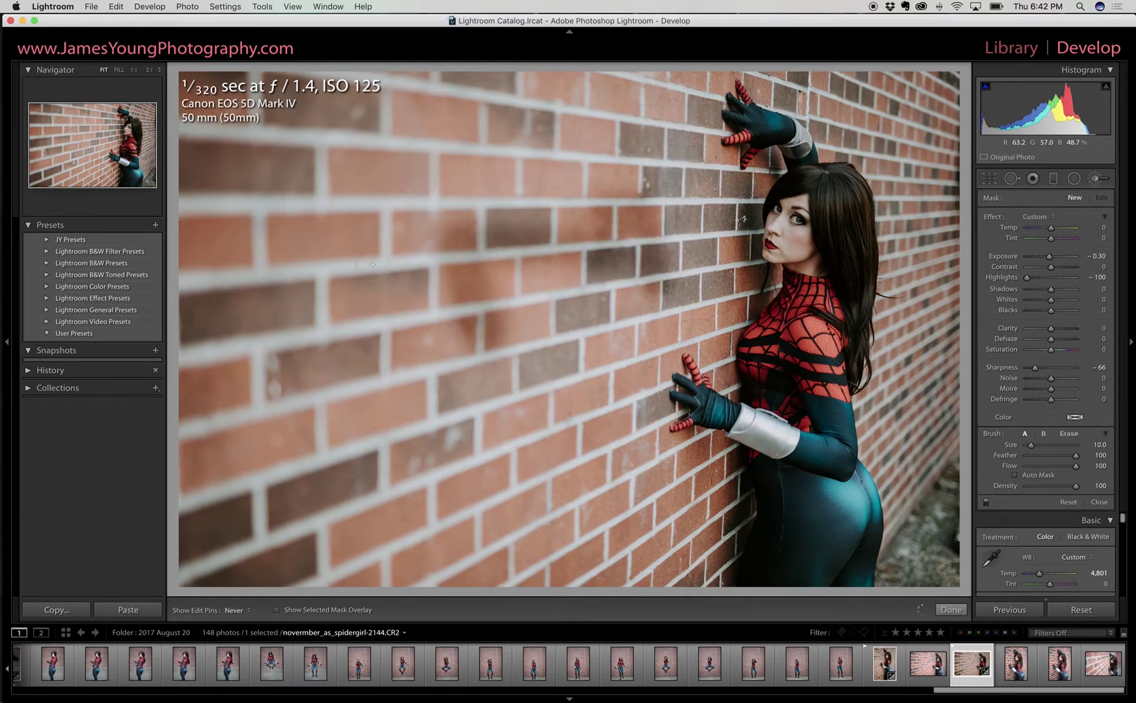
left_click_drag(371, 265, 346, 406)
key("h")
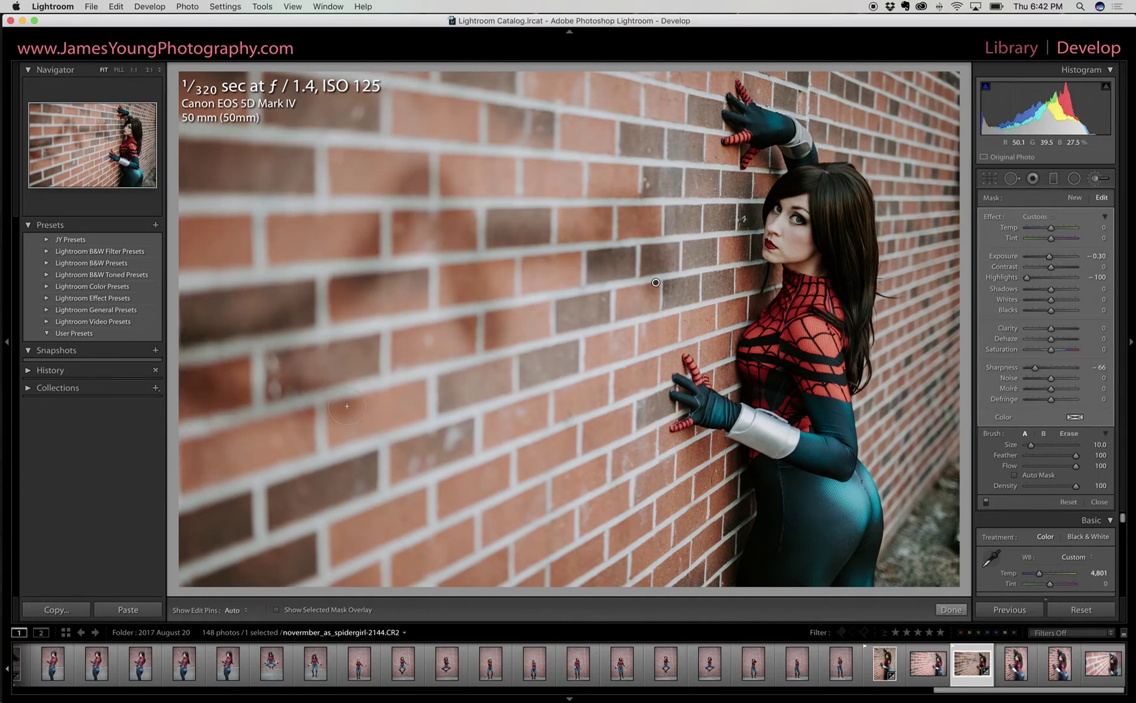
key("ctrl+z")
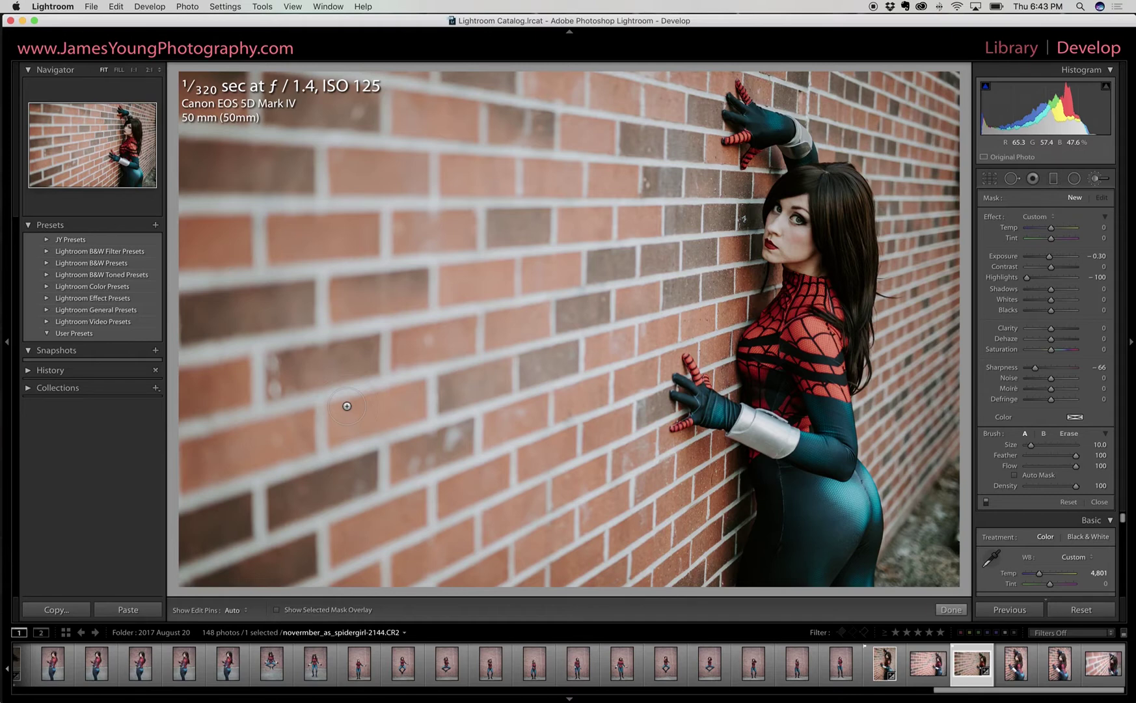
Step: Show the 2017 August 20 shoot in Library Grid view and select all 148 photos
left_click(1009, 50)
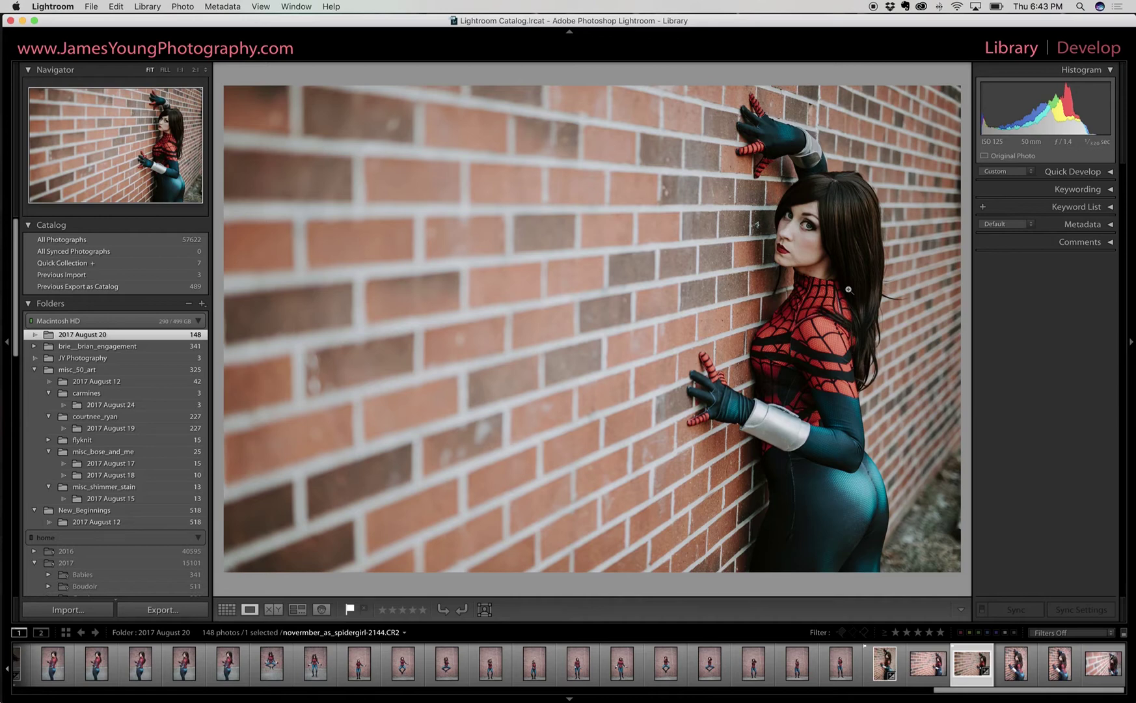
key("g")
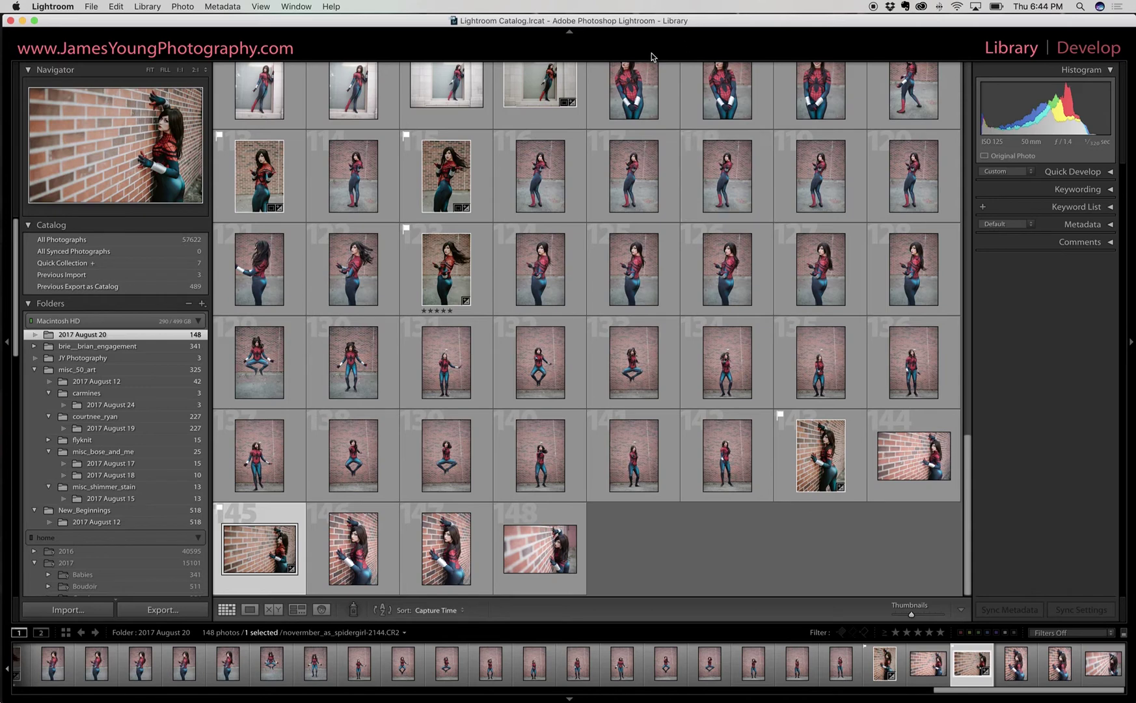
left_click(182, 6)
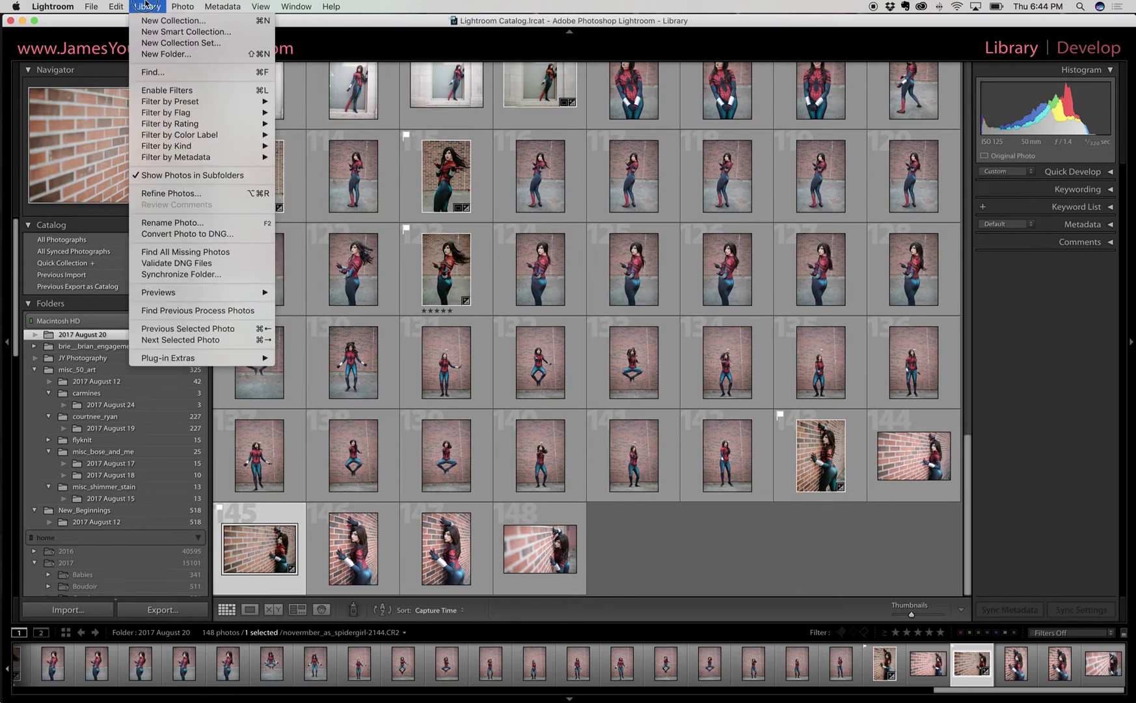
left_click(147, 6)
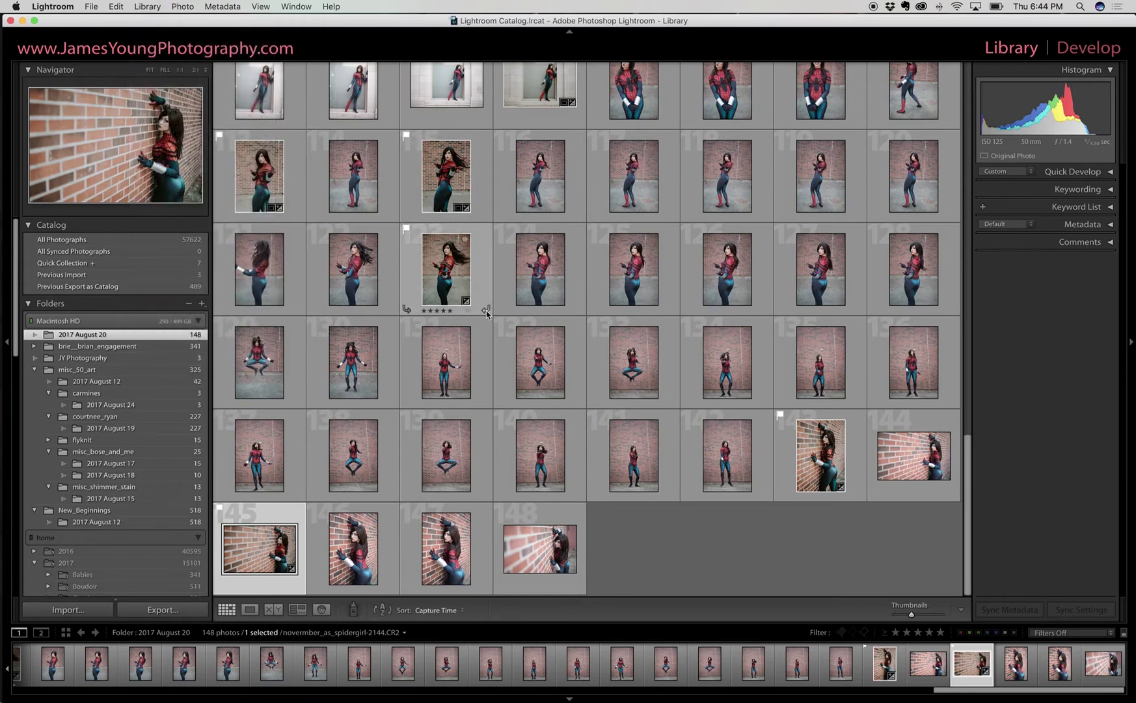
key("super+a")
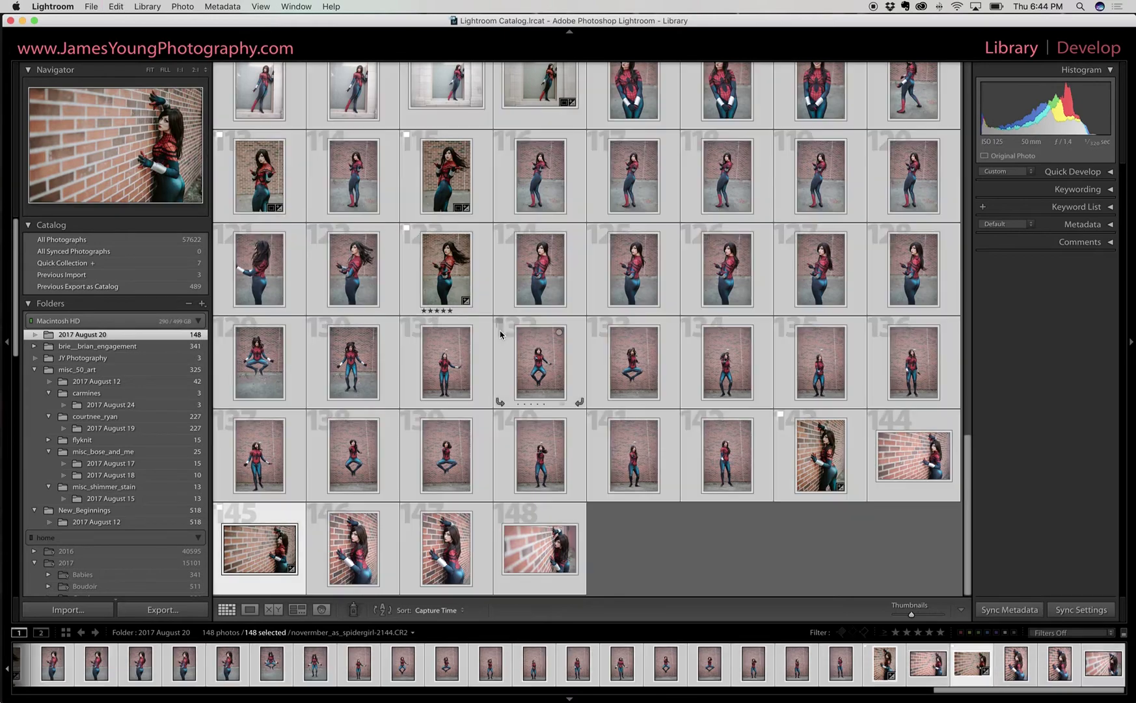
scroll(482, 266, "up", 2)
scroll(480, 269, "up", 3)
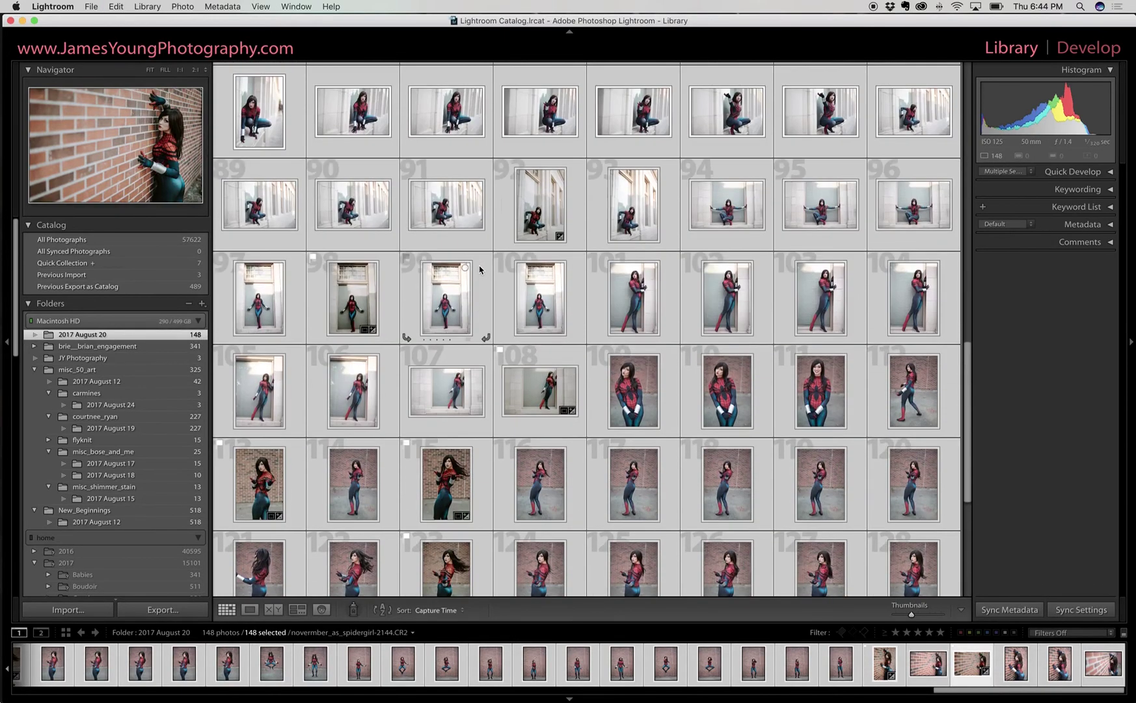
scroll(479, 269, "down", 5)
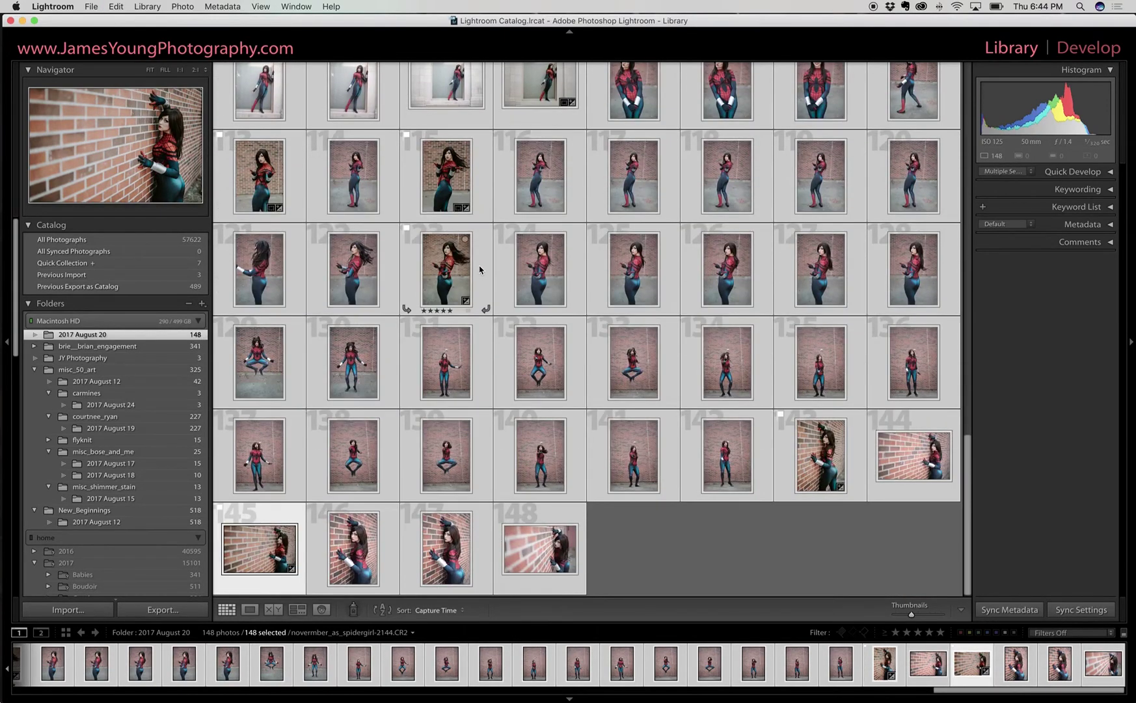
key("F2")
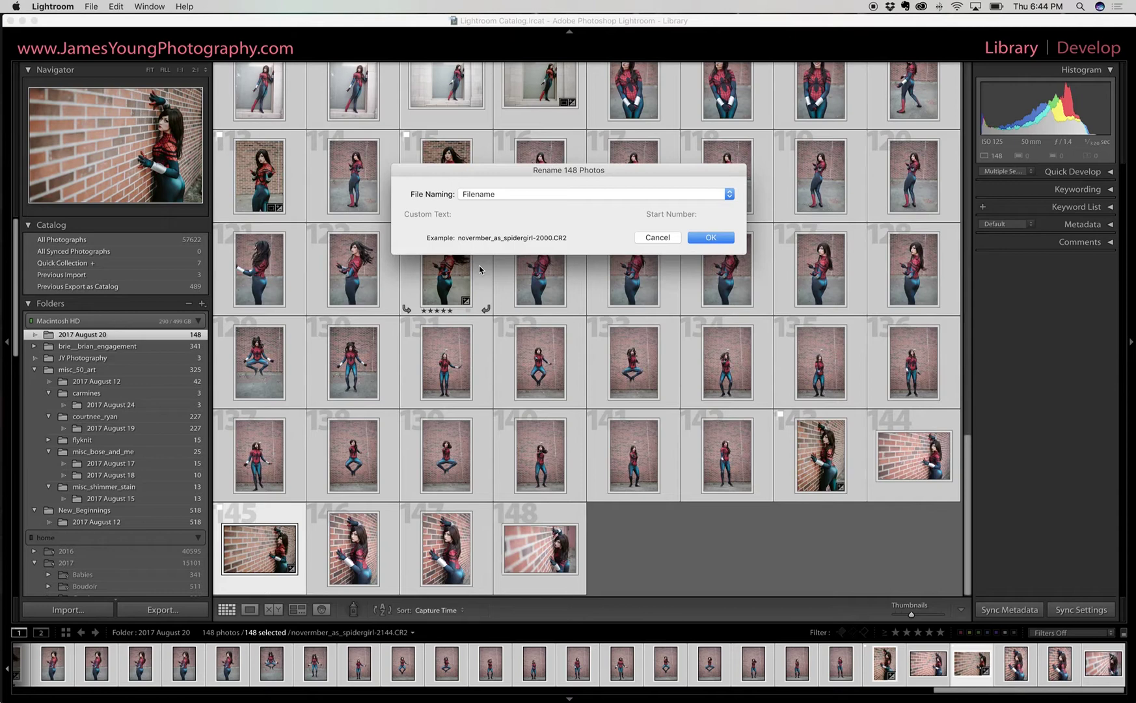
left_click(522, 193)
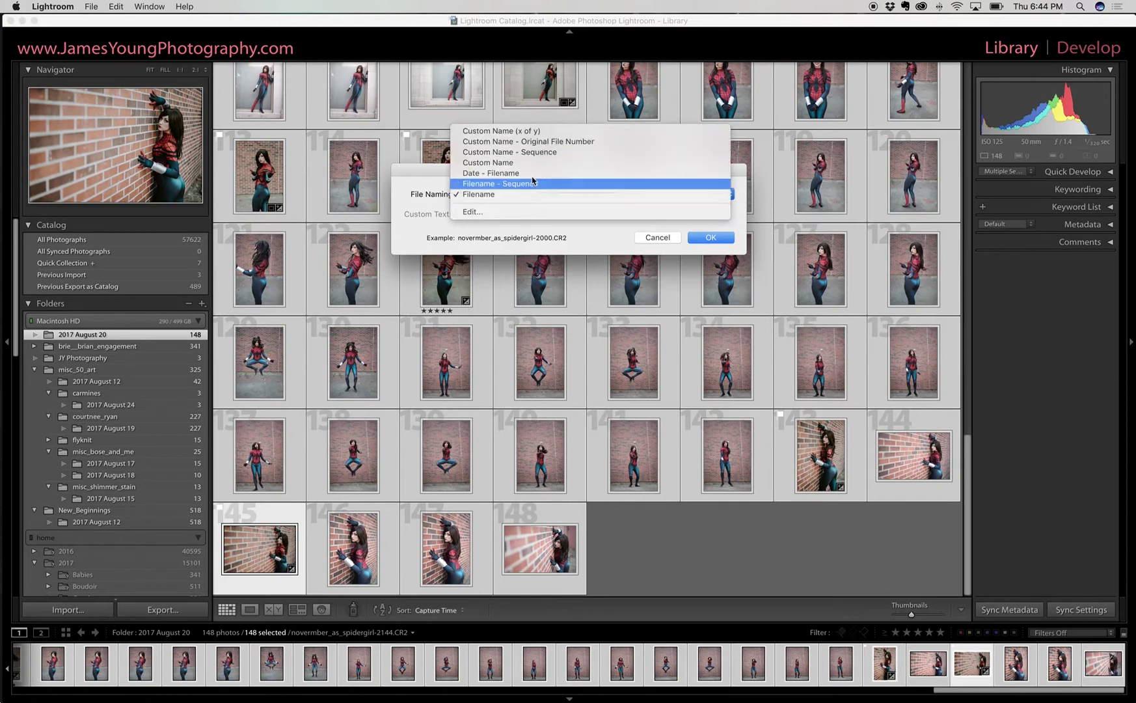
left_click(537, 249)
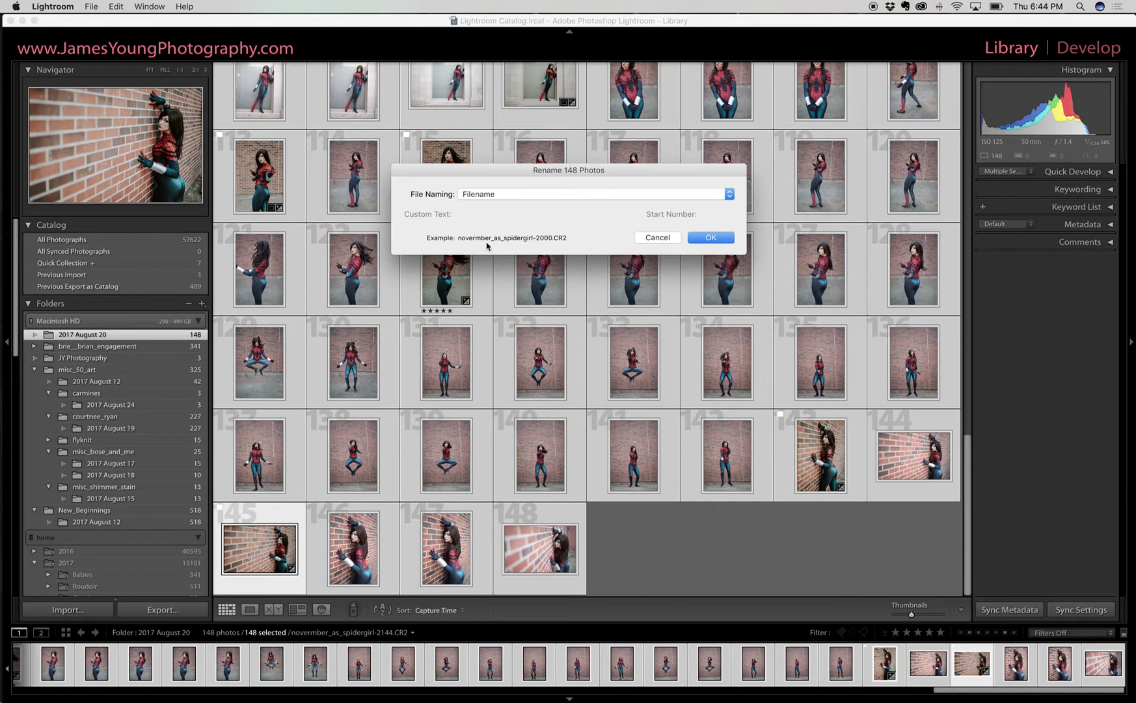
left_click(657, 239)
left_click(544, 406)
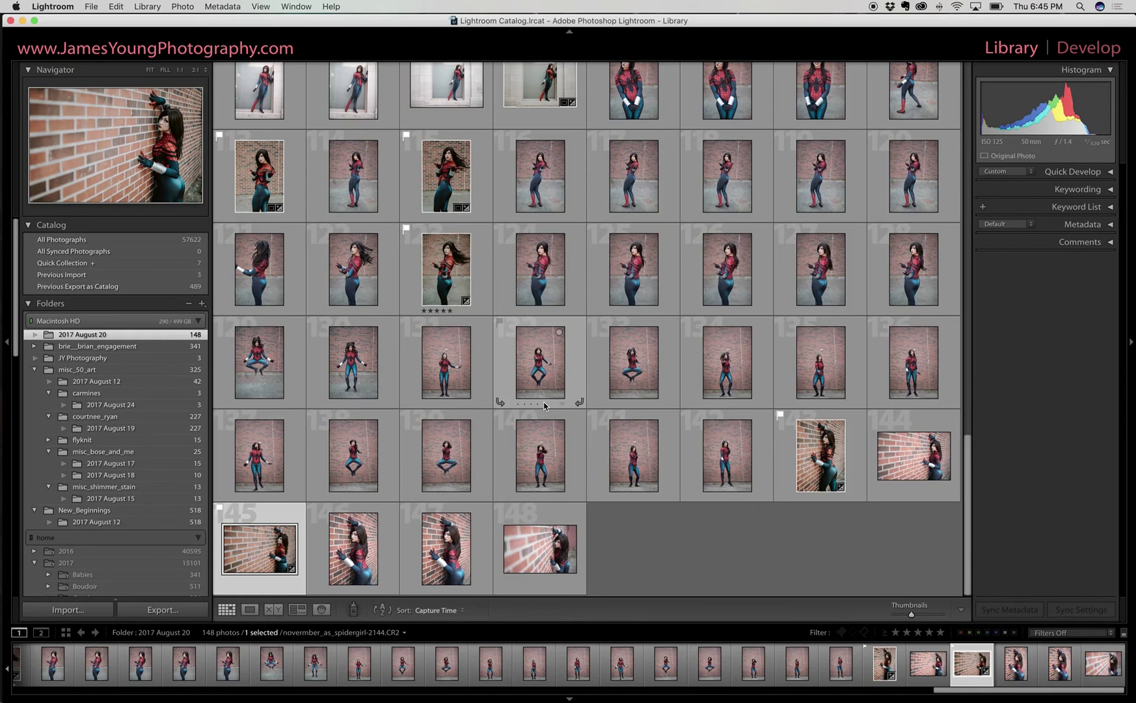
Step: Open the brick-wall portrait in Develop, zoom to 1:1 and back, then preview it full screen
left_click(1072, 54)
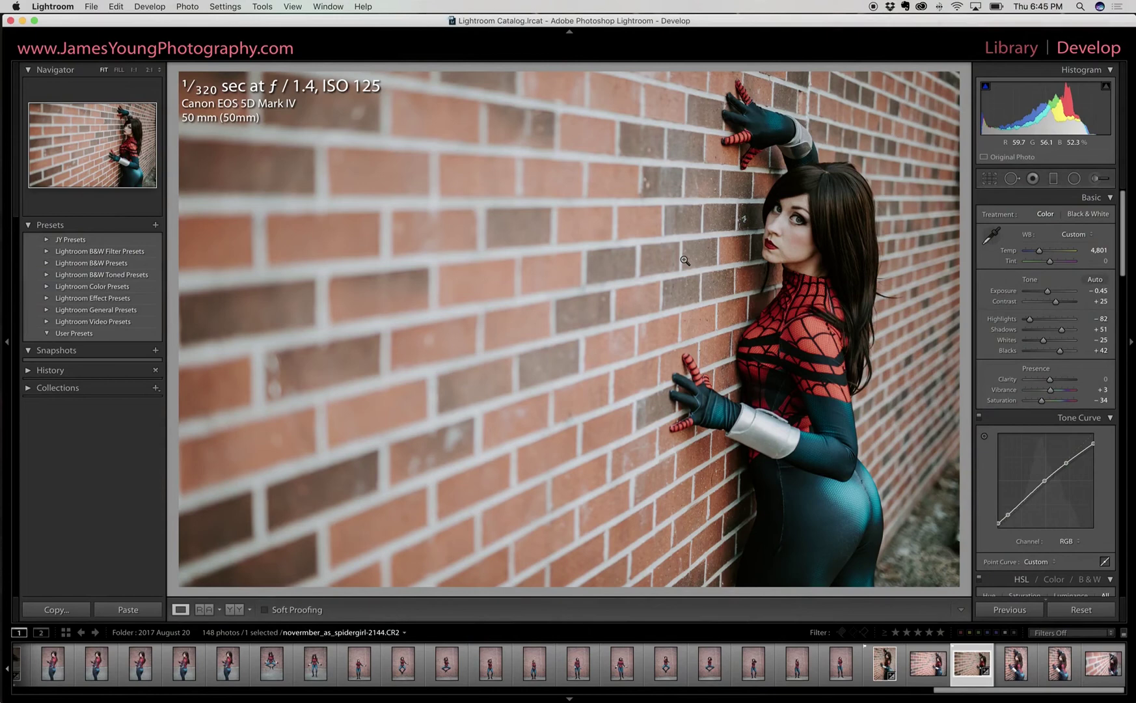
left_click(794, 246)
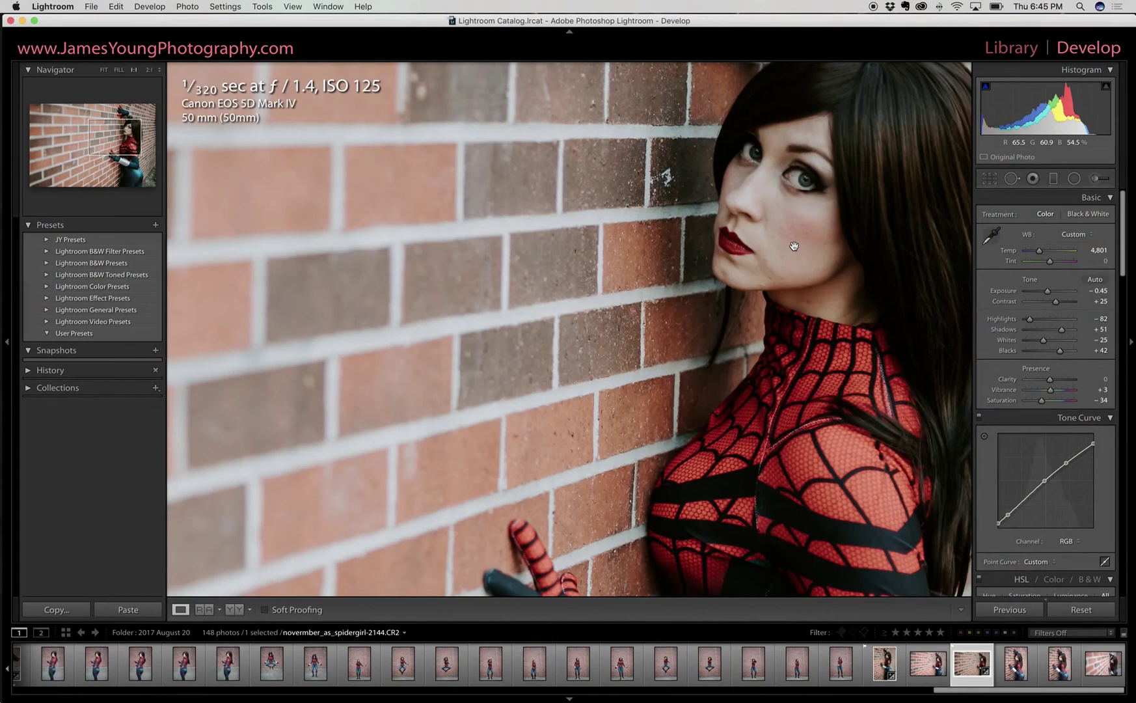
left_click(794, 246)
key("f")
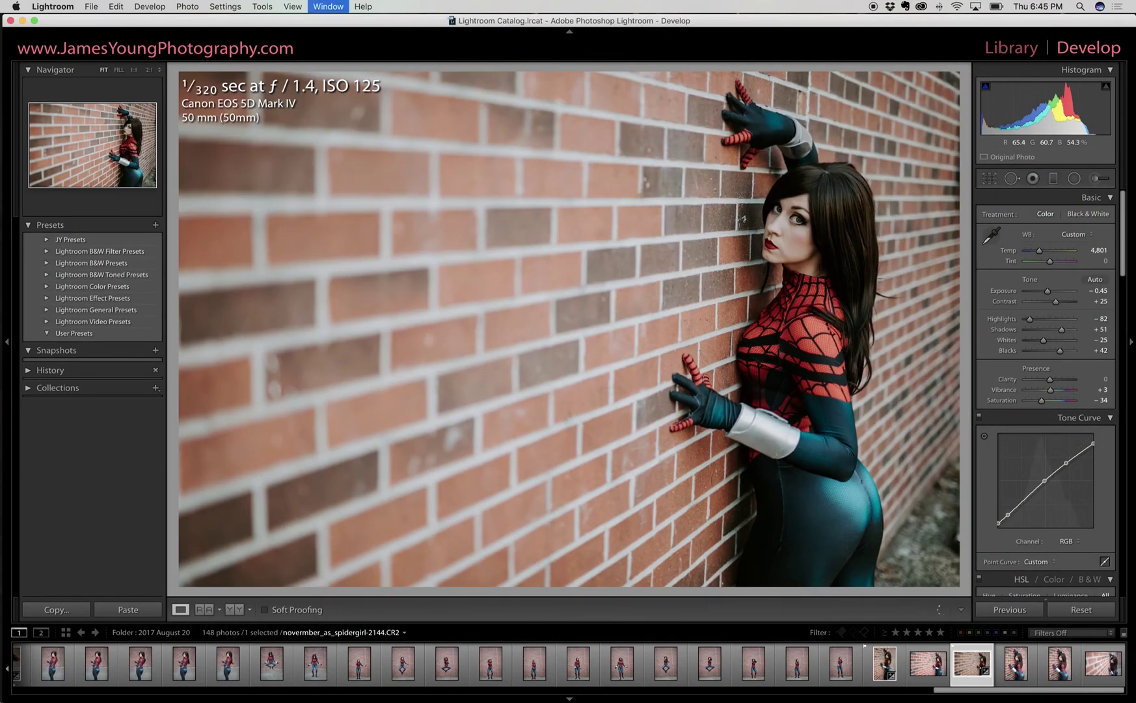